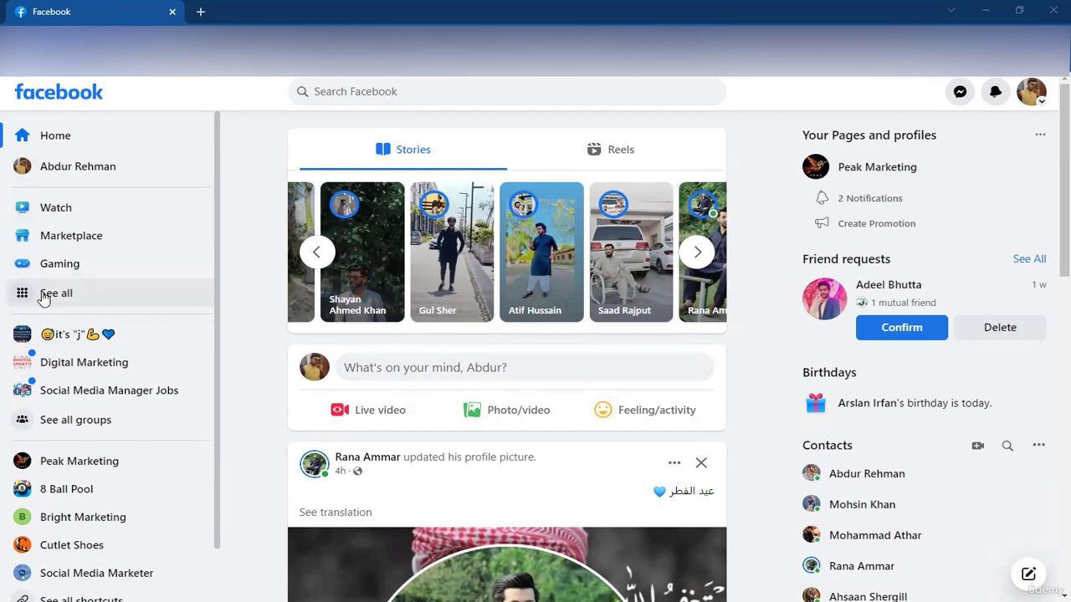
# Step: Start creating a new Facebook Page and enter Nike as the Page name
pyautogui.click(44, 297)
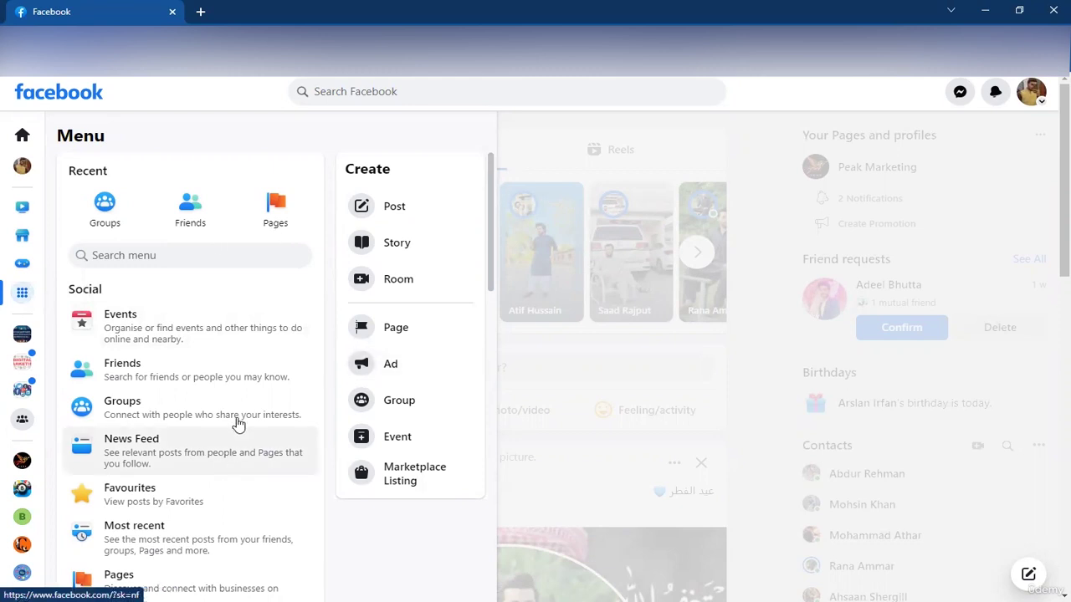
pyautogui.click(413, 330)
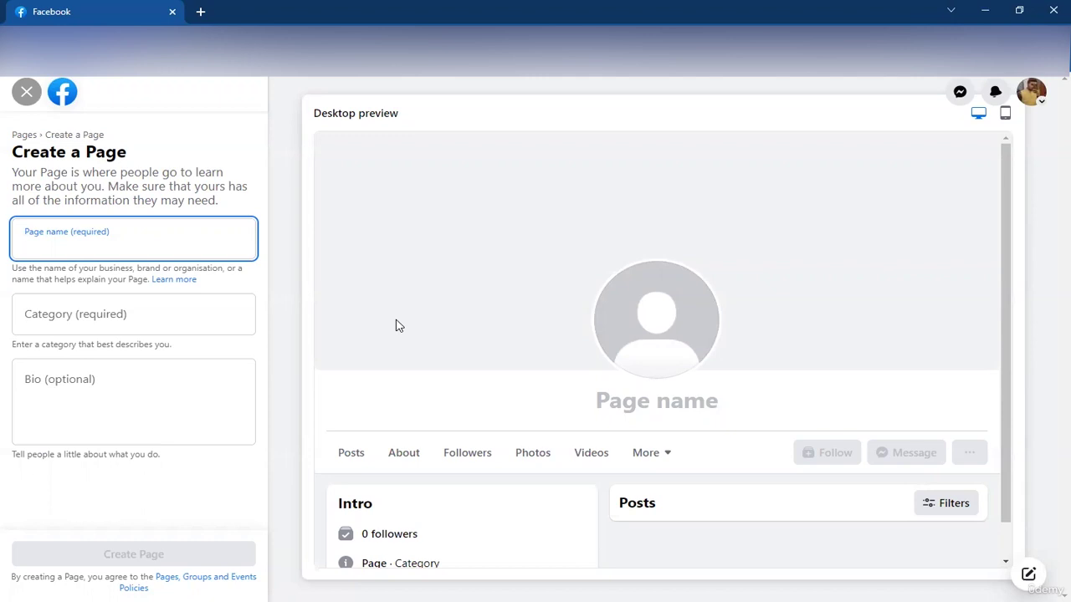
pyautogui.write('Cut')
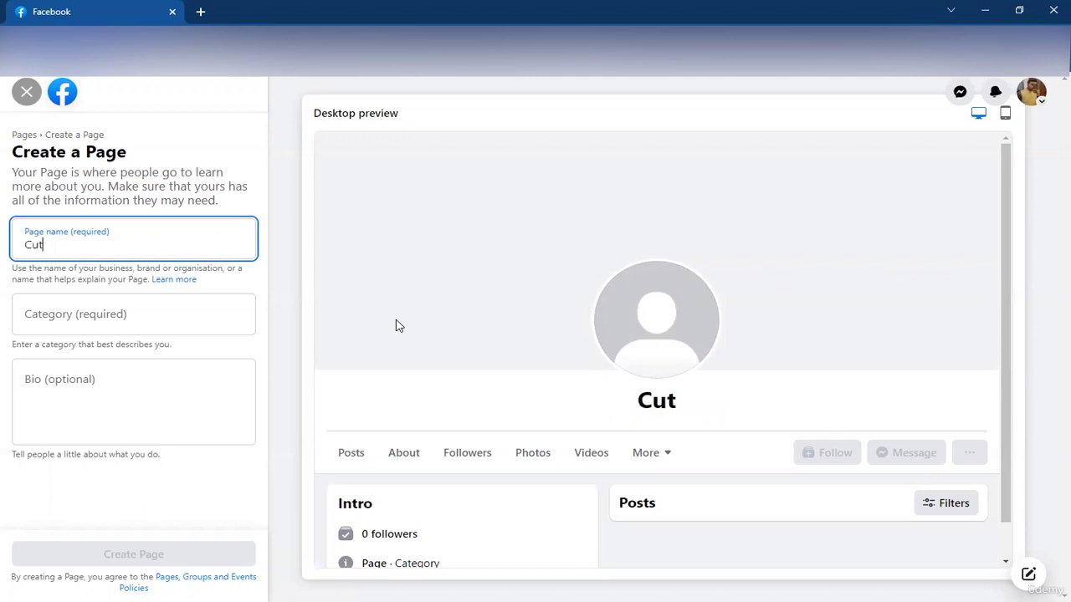
pyautogui.press('BackSpace')
pyautogui.press('BackSpace')
pyautogui.press('BackSpace')
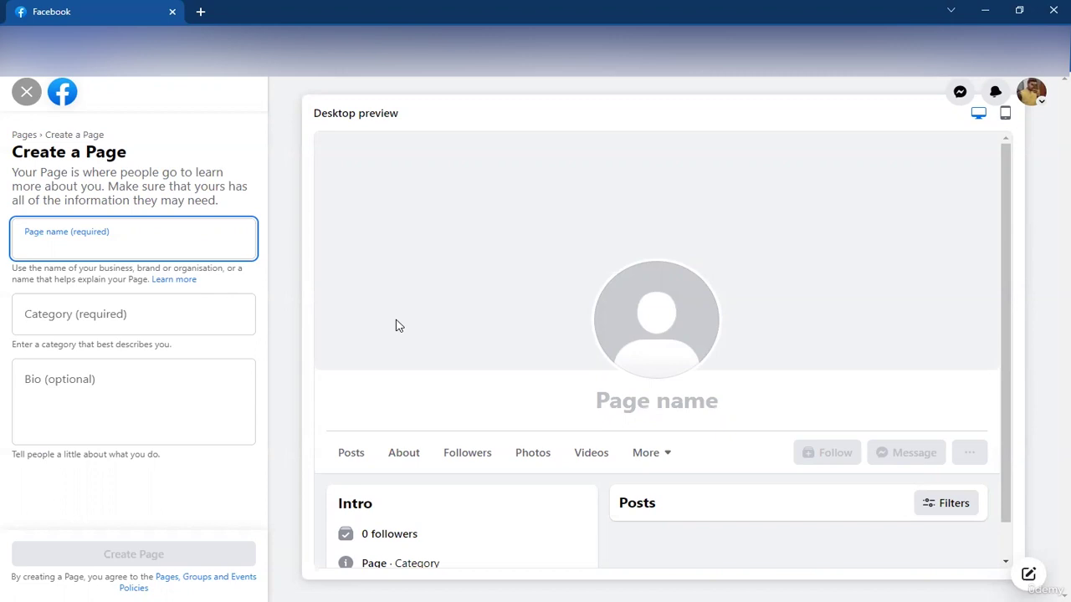
pyautogui.write('Nike')
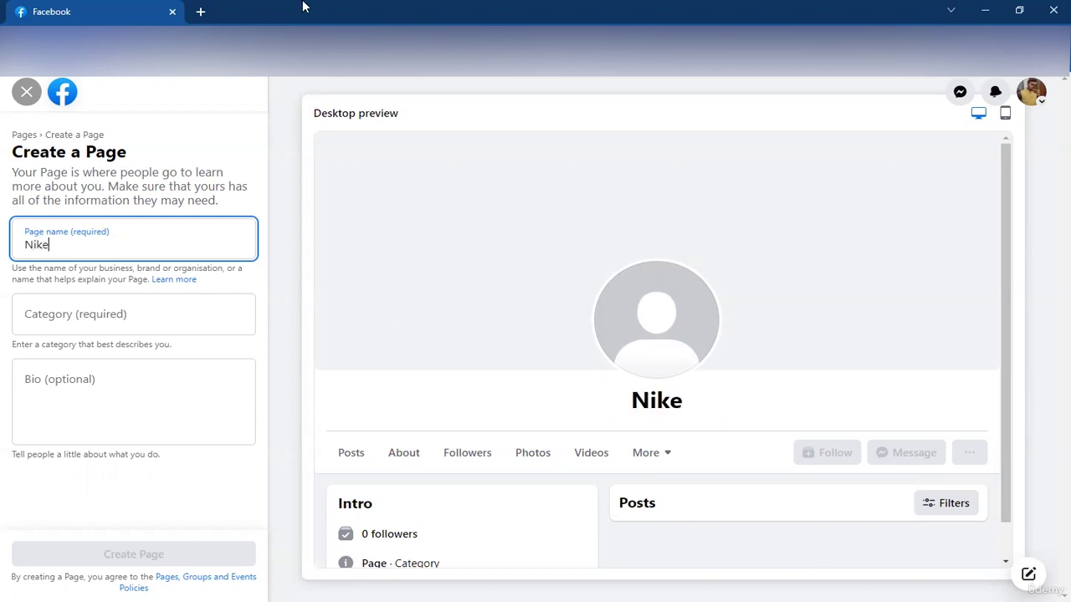
pyautogui.click(171, 321)
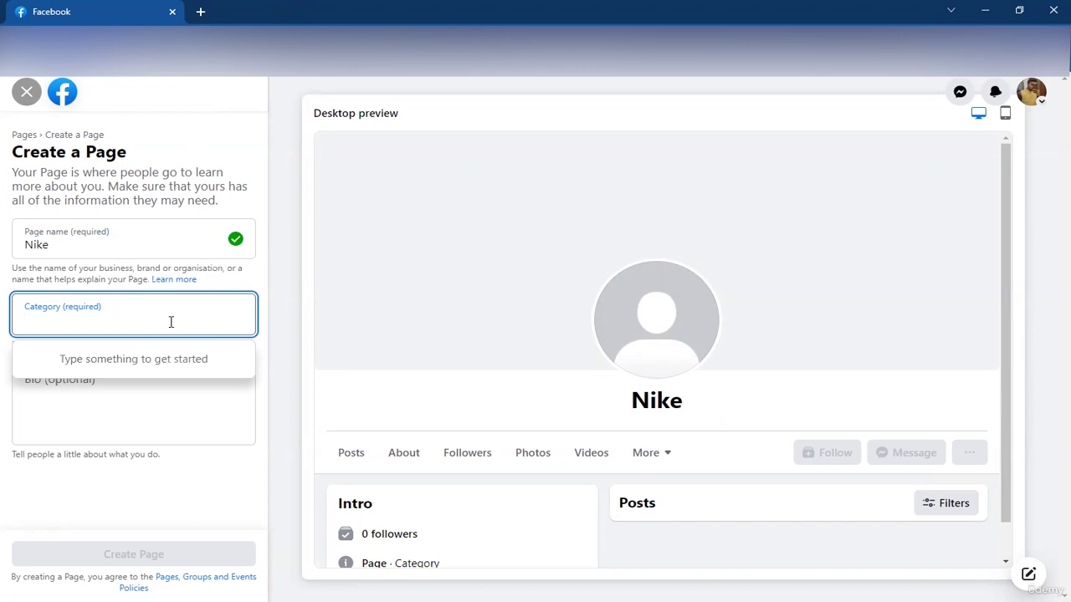
pyautogui.write('fashio')
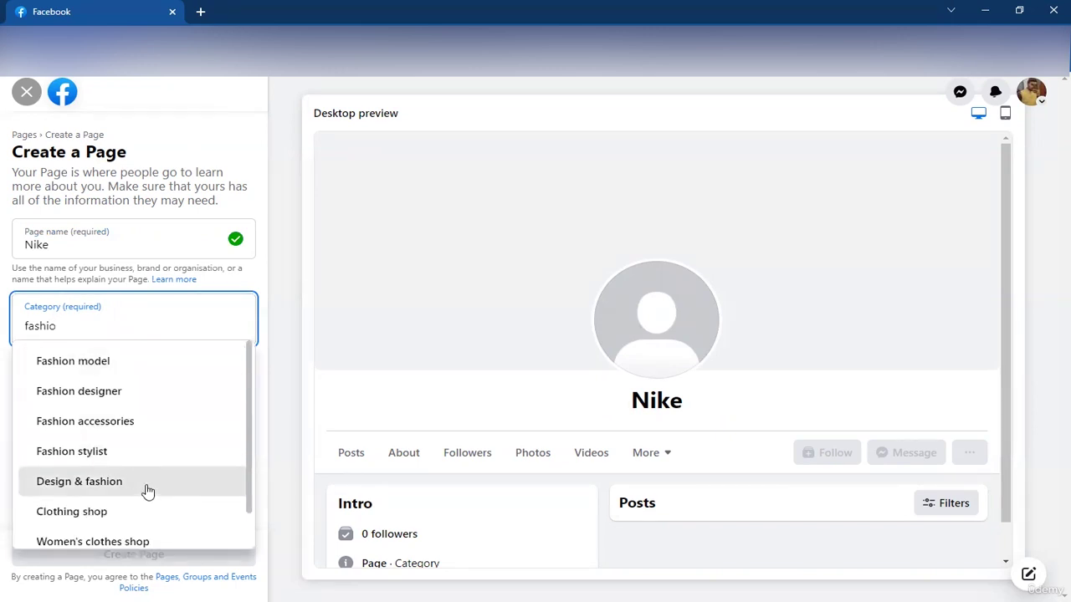
pyautogui.scroll(-1, 144, 489)
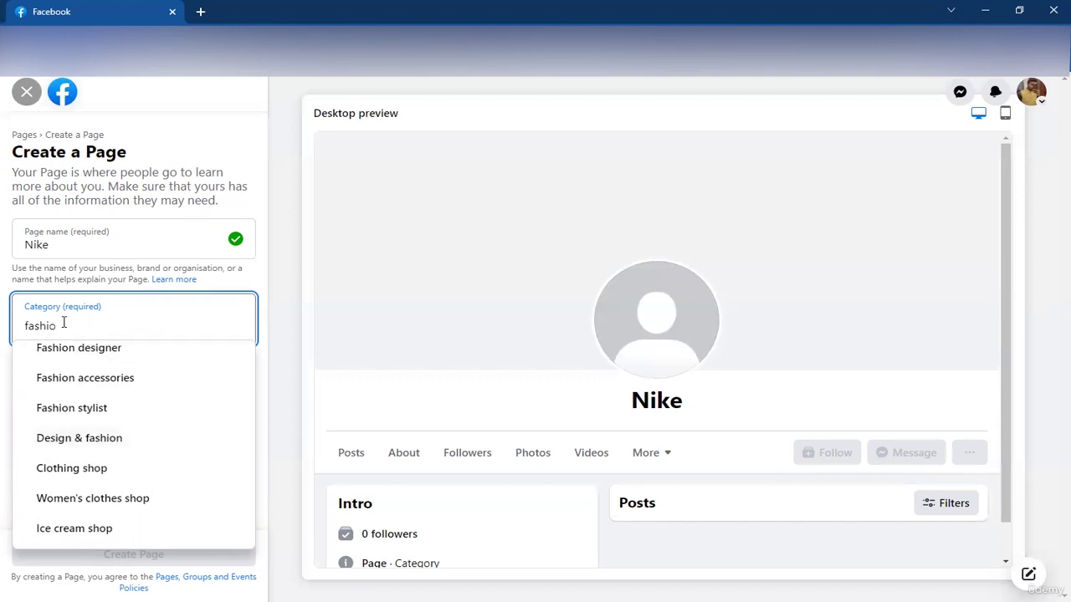
pyautogui.press('BackSpace')
pyautogui.press('BackSpace')
pyautogui.press('BackSpace')
pyautogui.press('BackSpace')
pyautogui.press('BackSpace')
pyautogui.press('BackSpace')
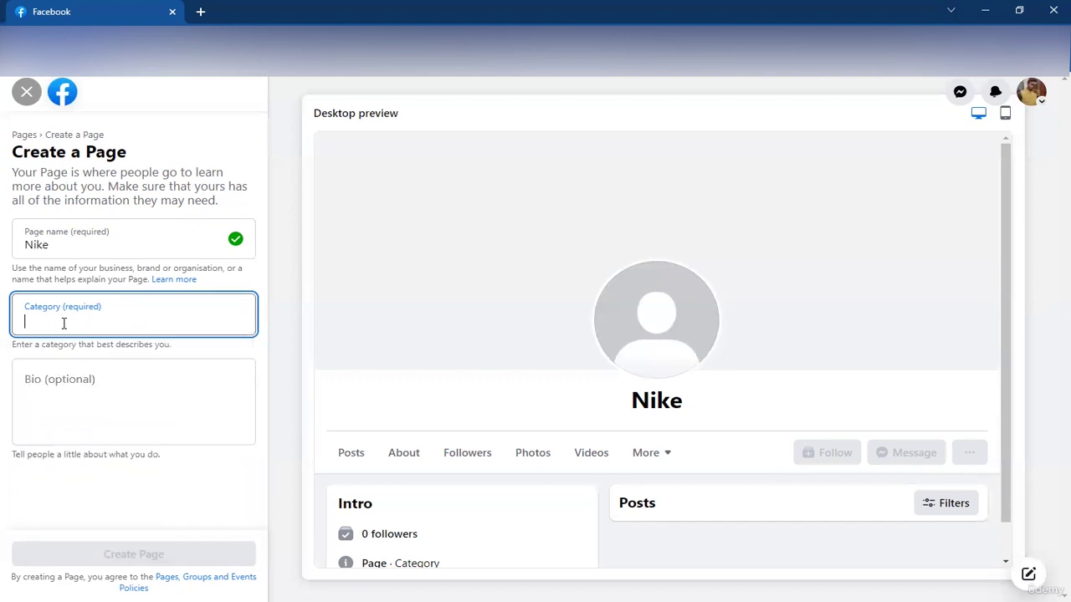
# Step: Search the Page categories for "shoe" and choose Men's clothes shop as the category
pyautogui.write('show')
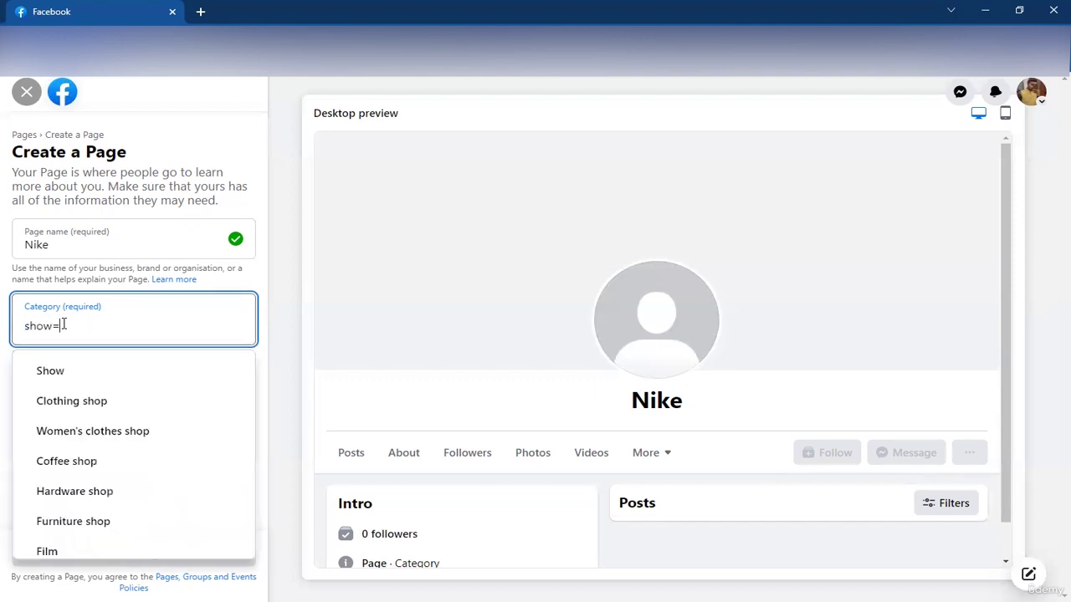
pyautogui.press('BackSpace')
pyautogui.write('e')
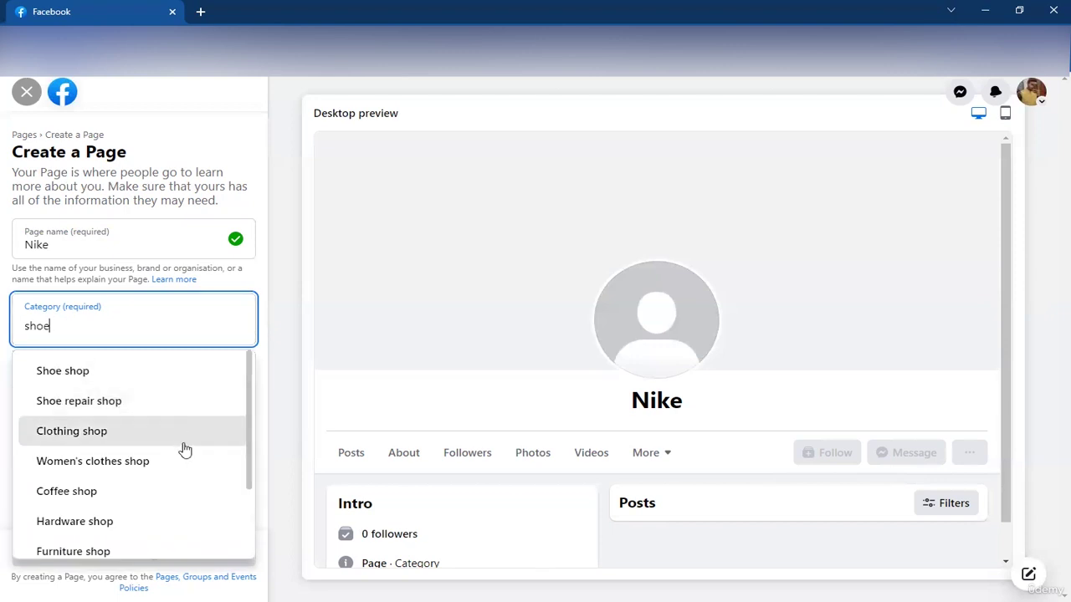
pyautogui.scroll(-2, 191, 433)
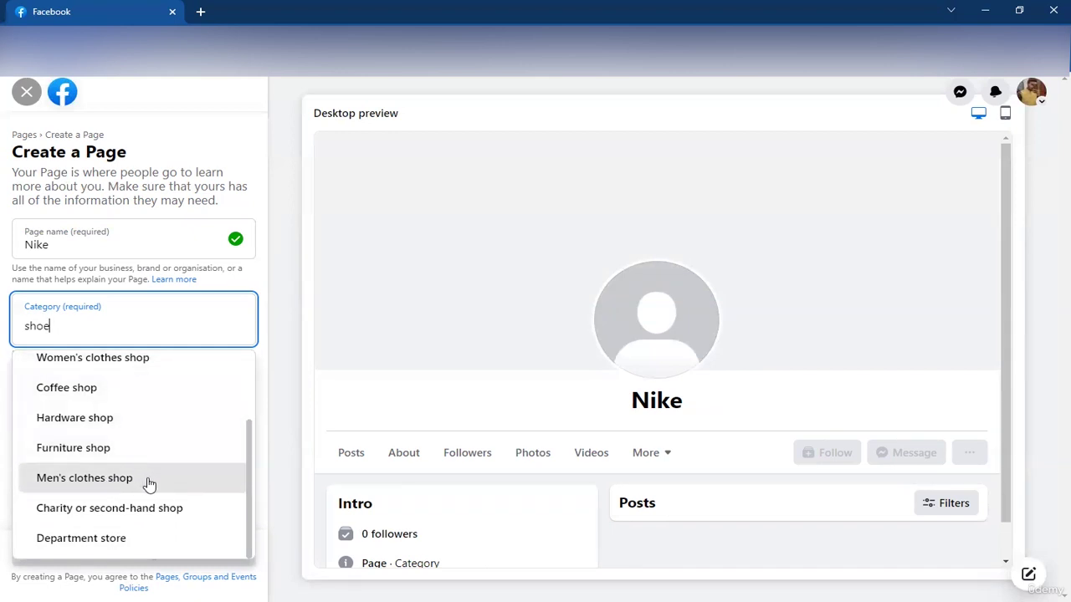
pyautogui.scroll(3, 155, 486)
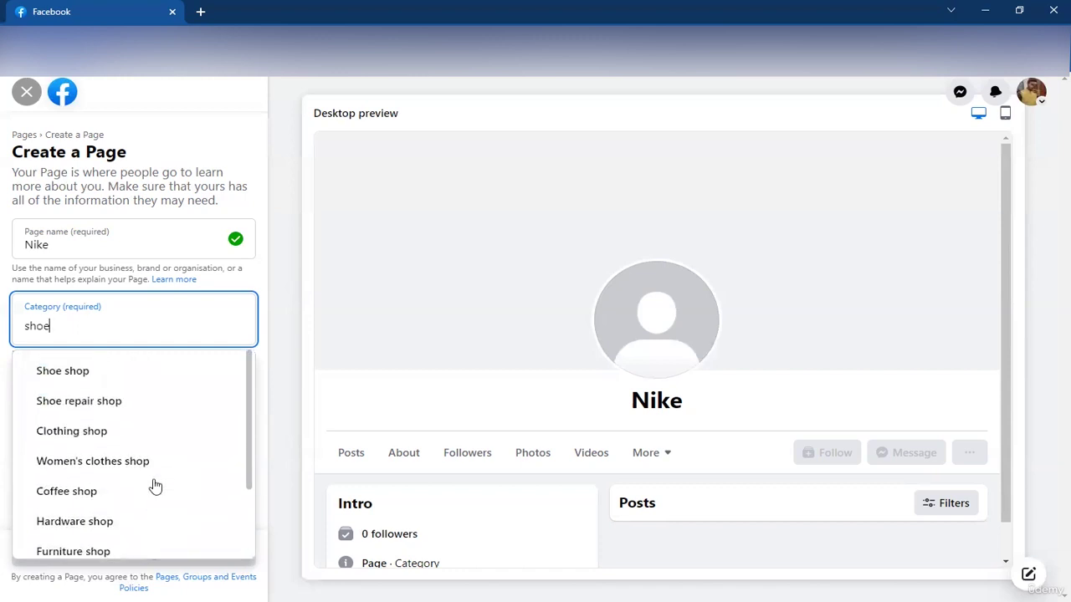
pyautogui.scroll(-3, 107, 409)
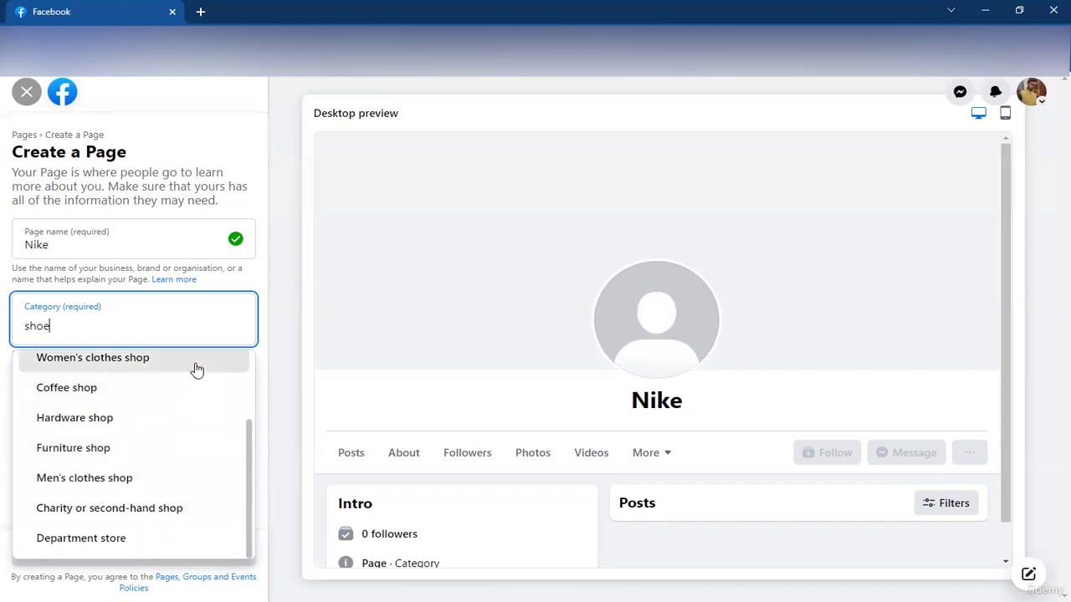
pyautogui.click(181, 484)
# Step: Write the Page bio as "We a Fashion Brand for men and Women"
pyautogui.click(135, 384)
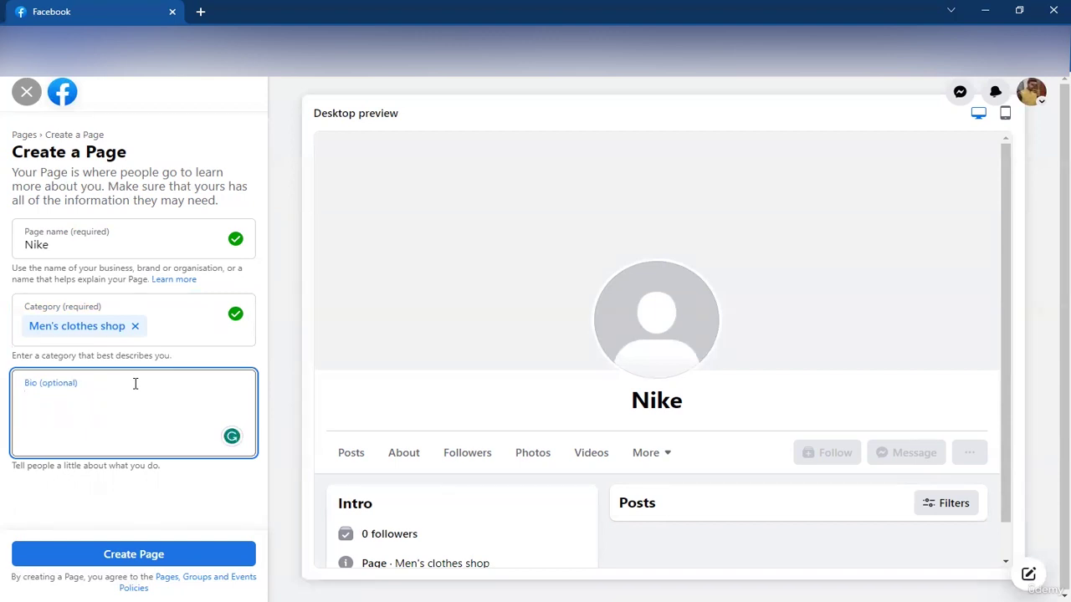
pyautogui.write('We a')
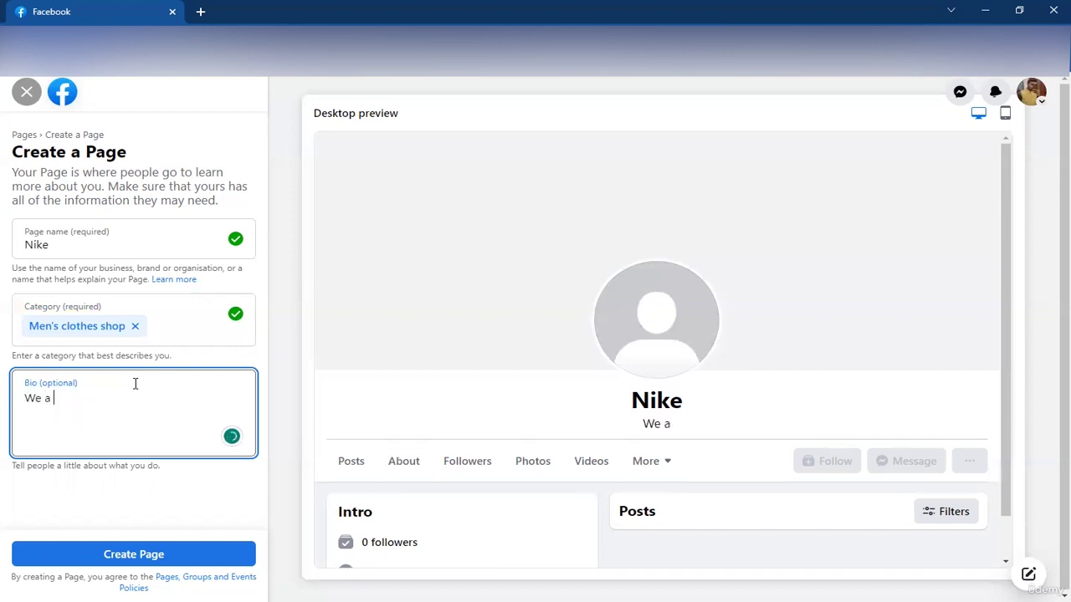
pyautogui.write(' Fashio')
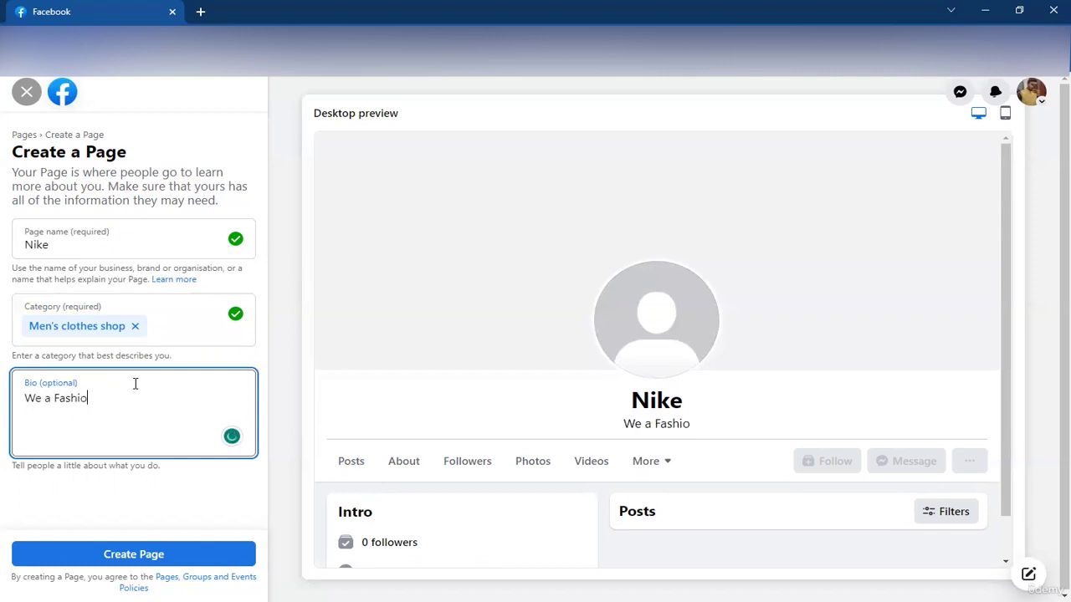
pyautogui.write('n Bran')
pyautogui.press('BackSpace')
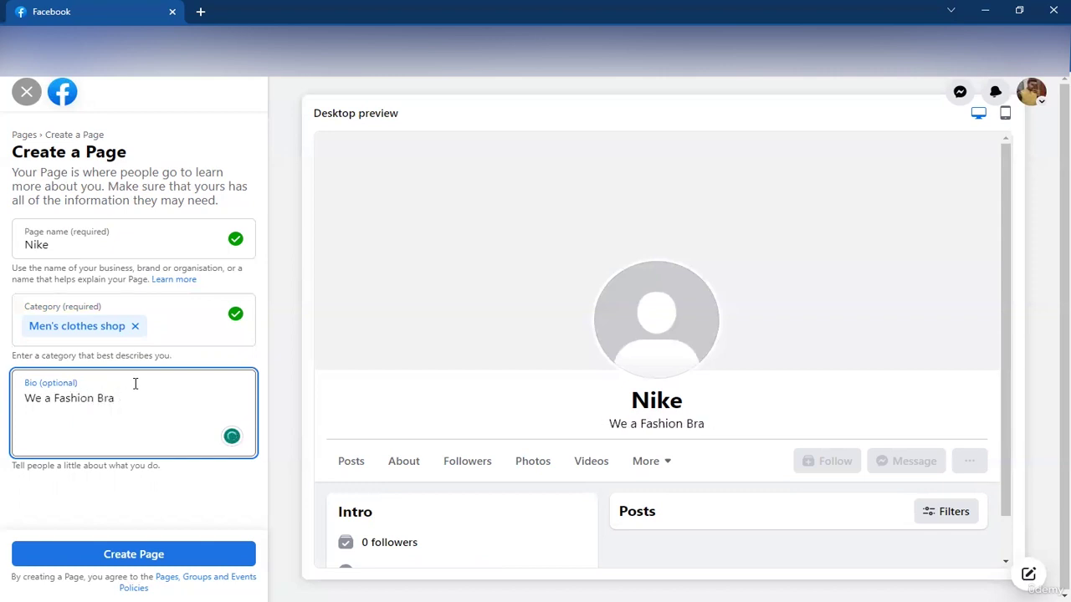
pyautogui.write('nd')
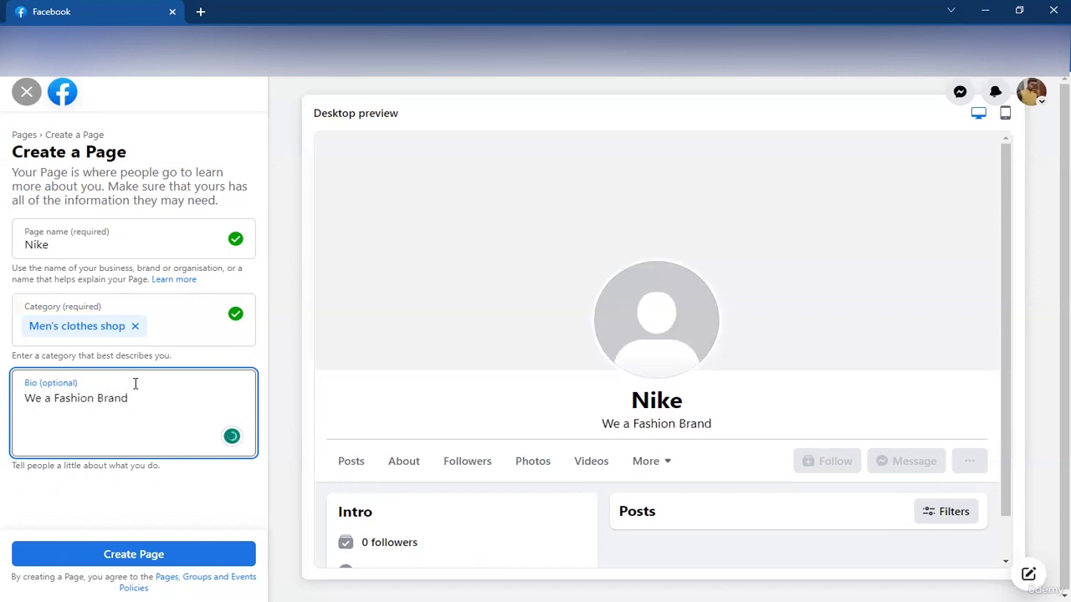
pyautogui.write(' for ')
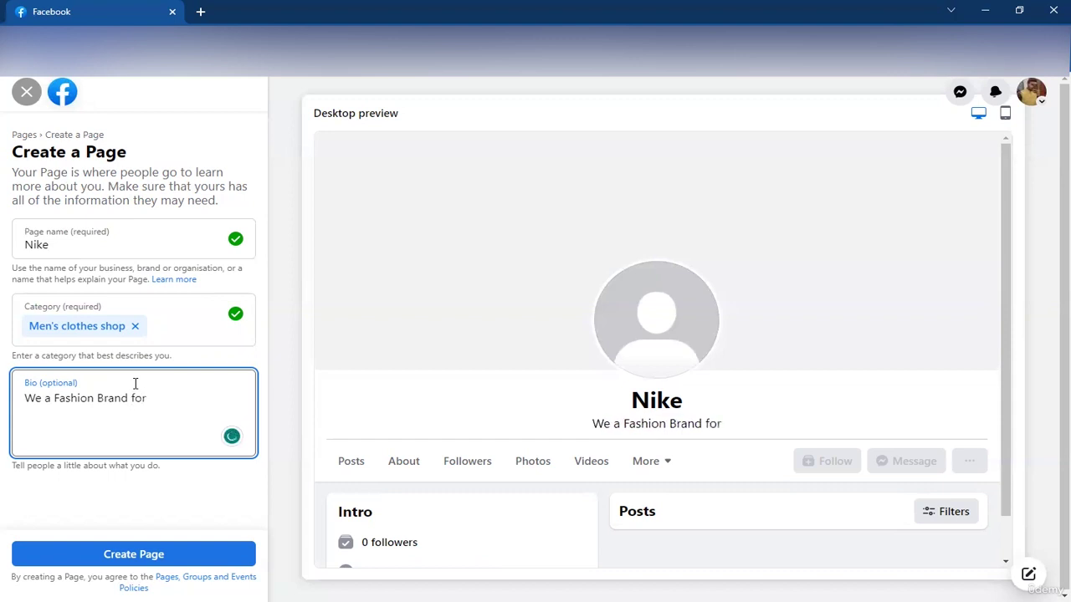
pyautogui.write('men ab')
pyautogui.press('BackSpace')
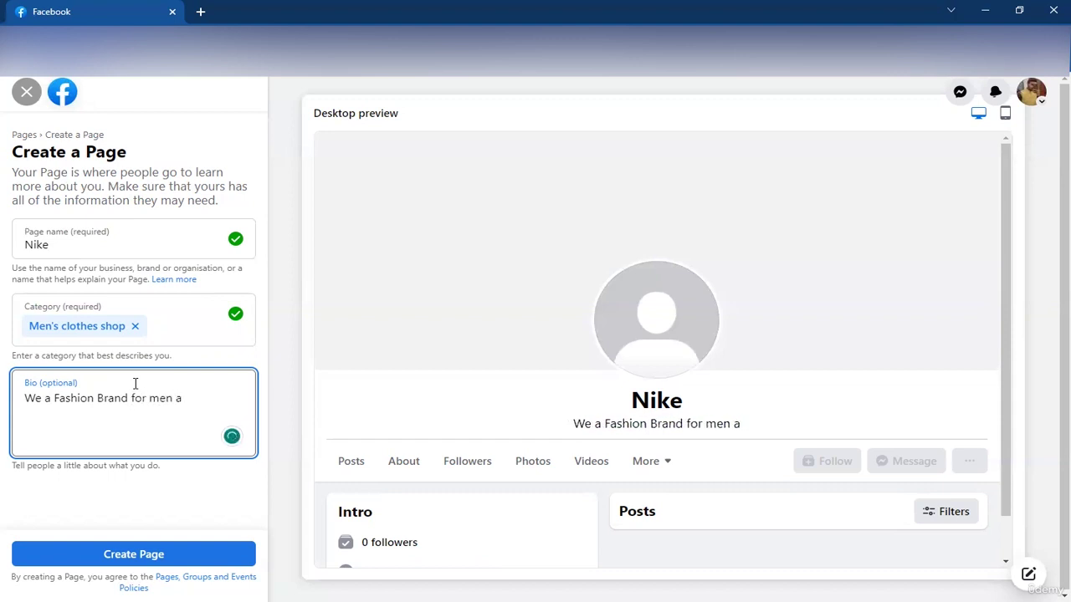
pyautogui.write('nd Women')
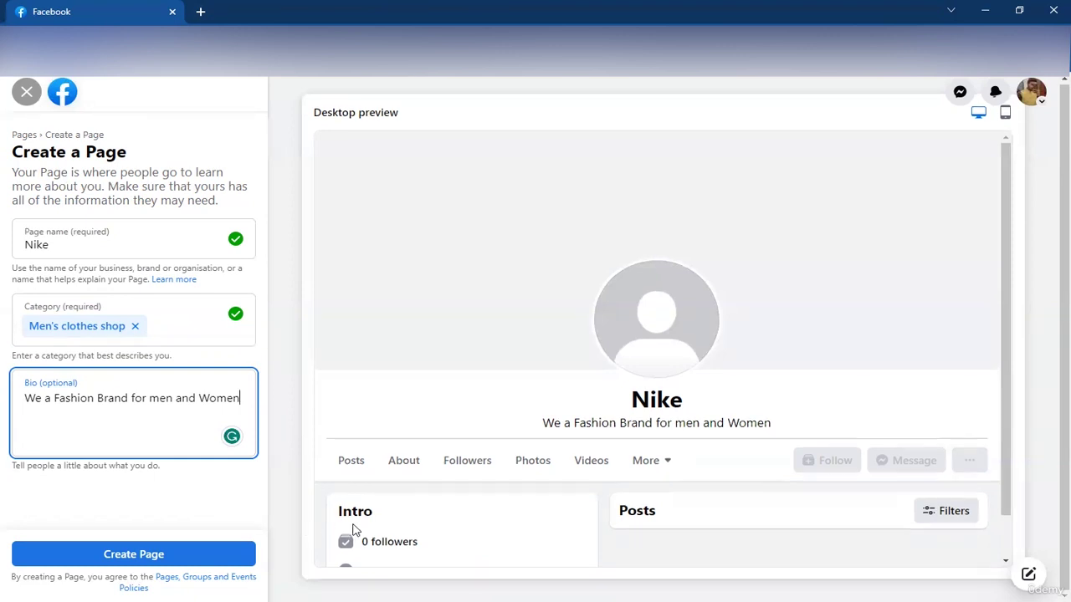
# Step: Check the desktop preview and try to create the Page under the name Nike
pyautogui.scroll(-1, 641, 455)
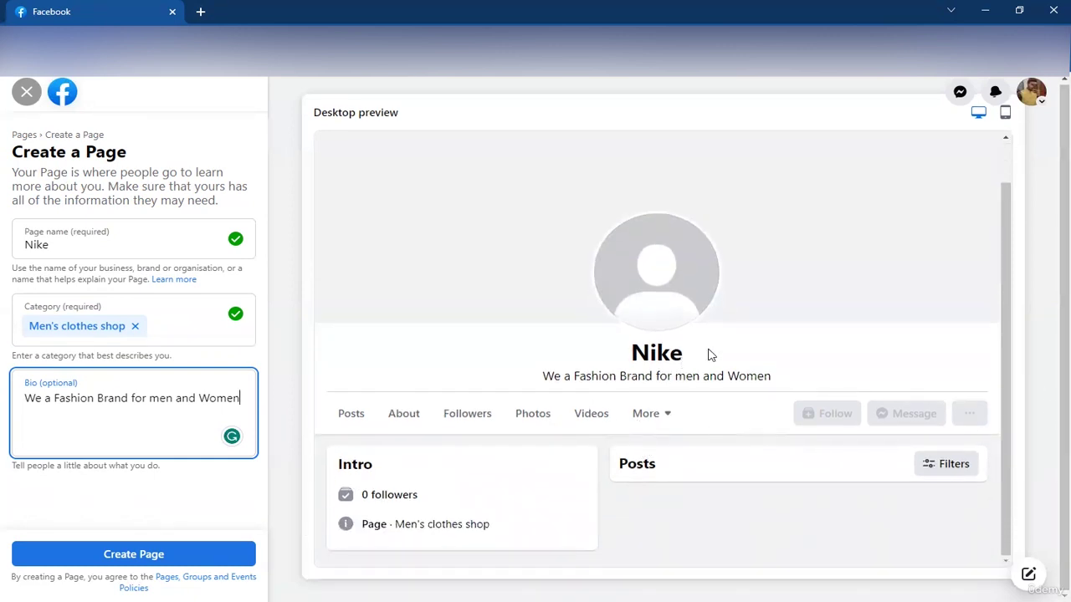
pyautogui.click(615, 353)
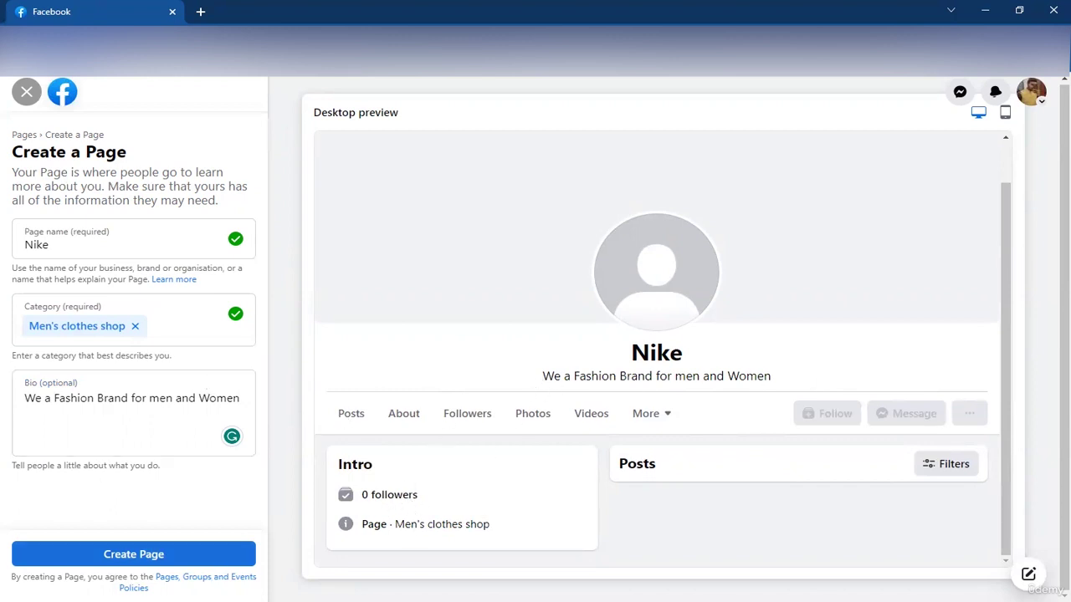
pyautogui.click(135, 560)
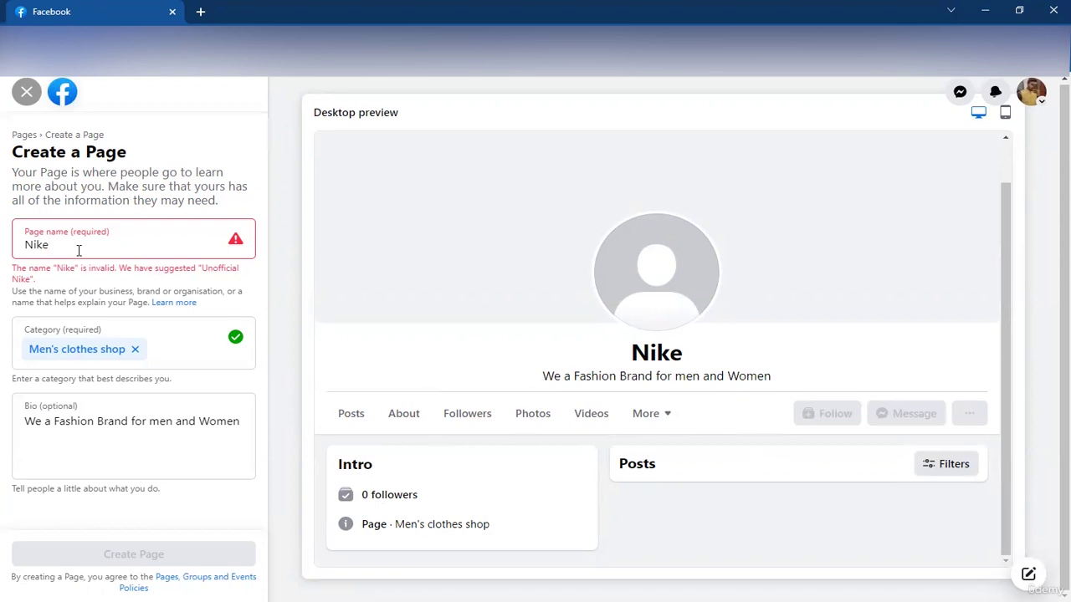
# Step: Change the Page name to Be Nike and create the Page
pyautogui.press('Left')
pyautogui.press('Left')
pyautogui.press('Left')
pyautogui.write('Be -')
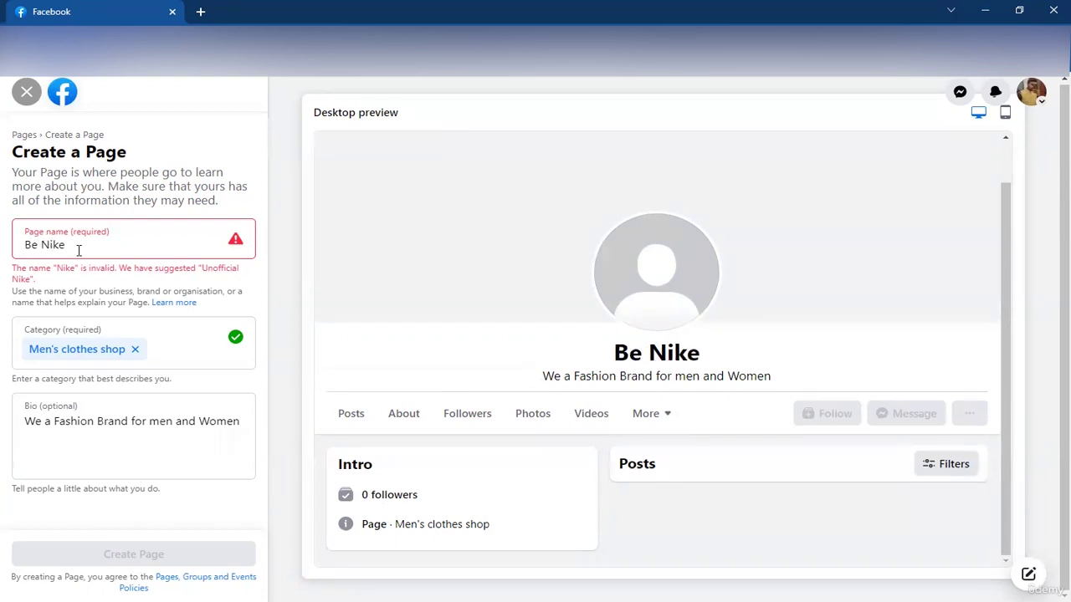
pyautogui.press('BackSpace')
pyautogui.press('BackSpace')
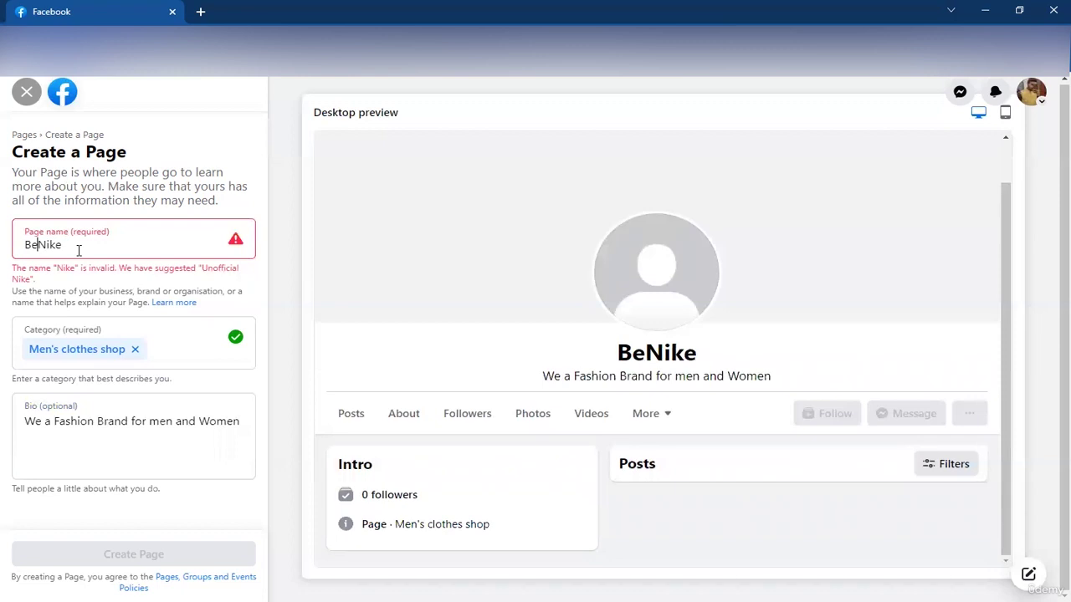
pyautogui.click(183, 555)
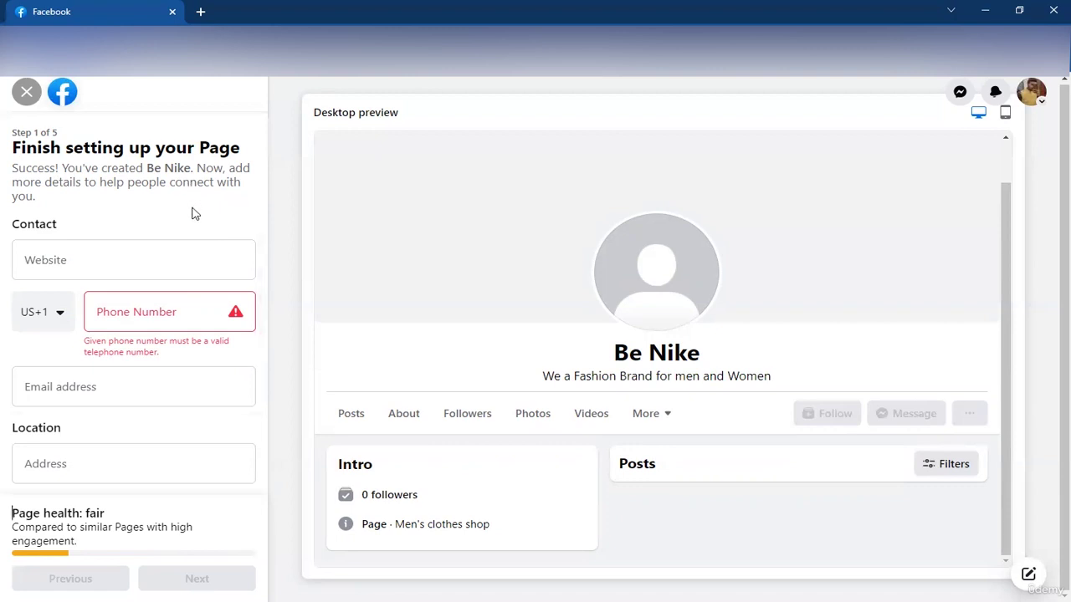
# Step: Look through the website, phone country code, email, location and opening hours fields of the Page setup form without filling them in
pyautogui.click(126, 262)
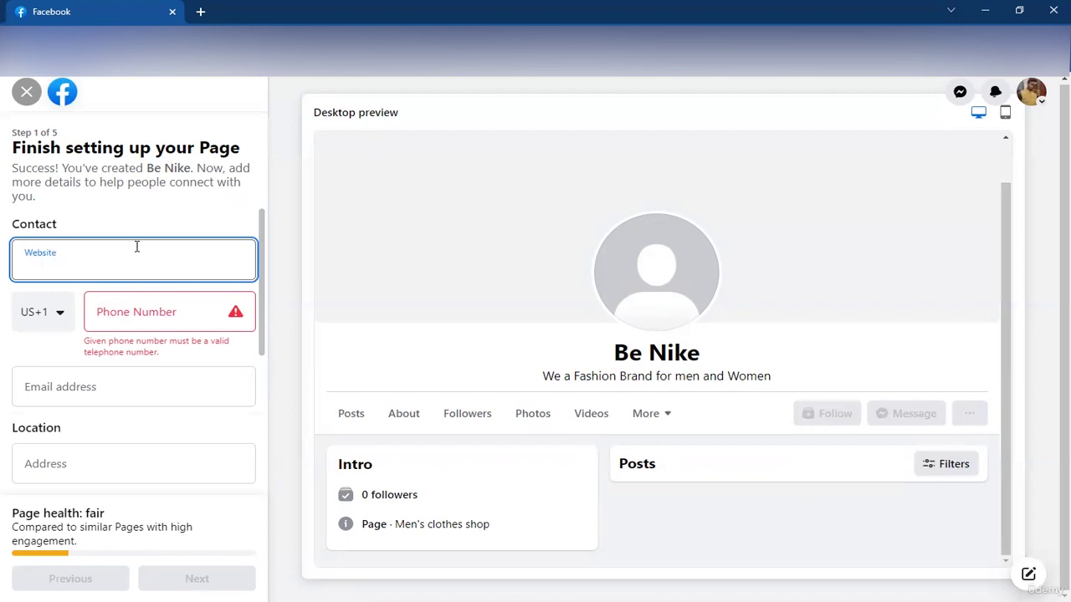
pyautogui.click(168, 382)
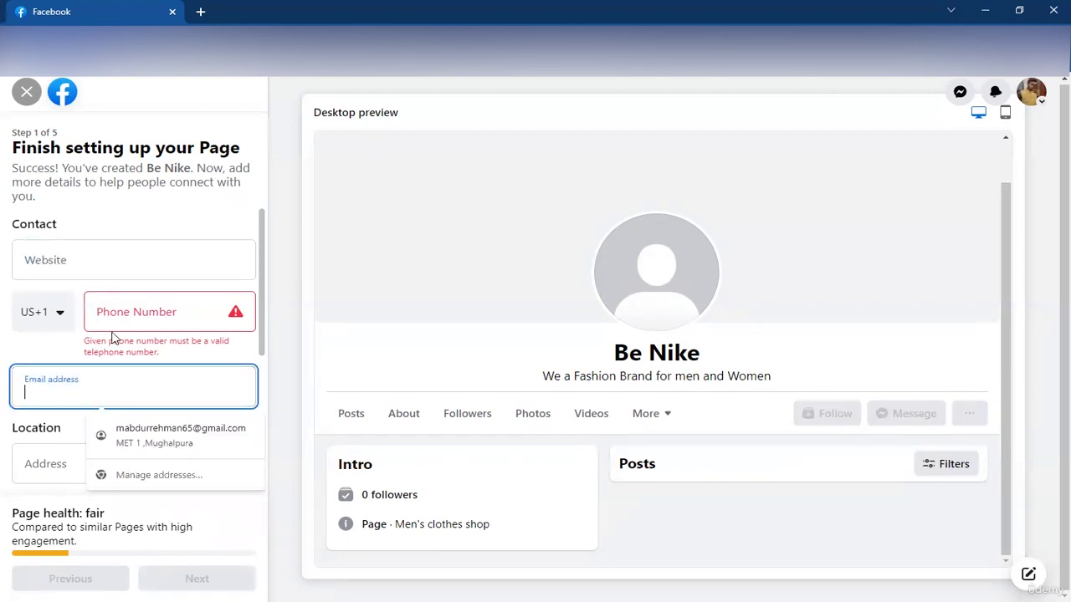
pyautogui.click(62, 321)
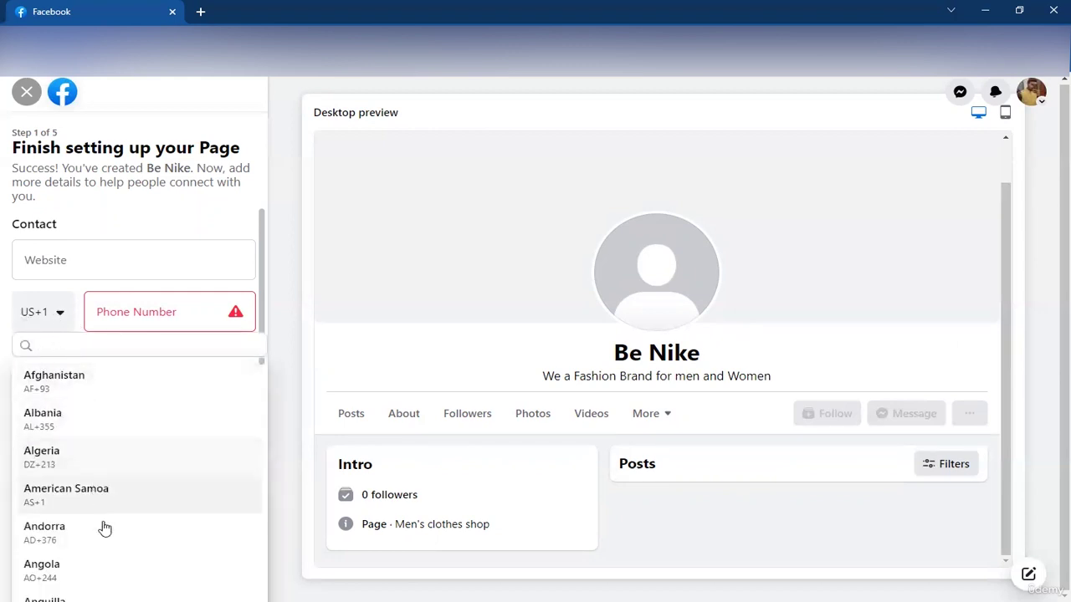
pyautogui.scroll(-4, 102, 528)
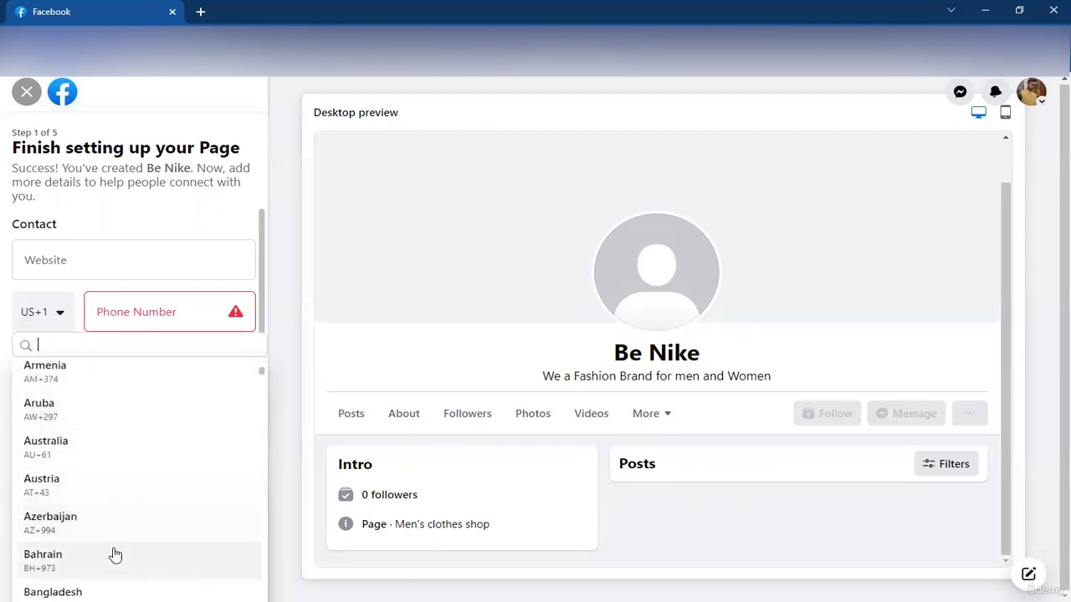
pyautogui.click(170, 231)
pyautogui.scroll(-4, 170, 228)
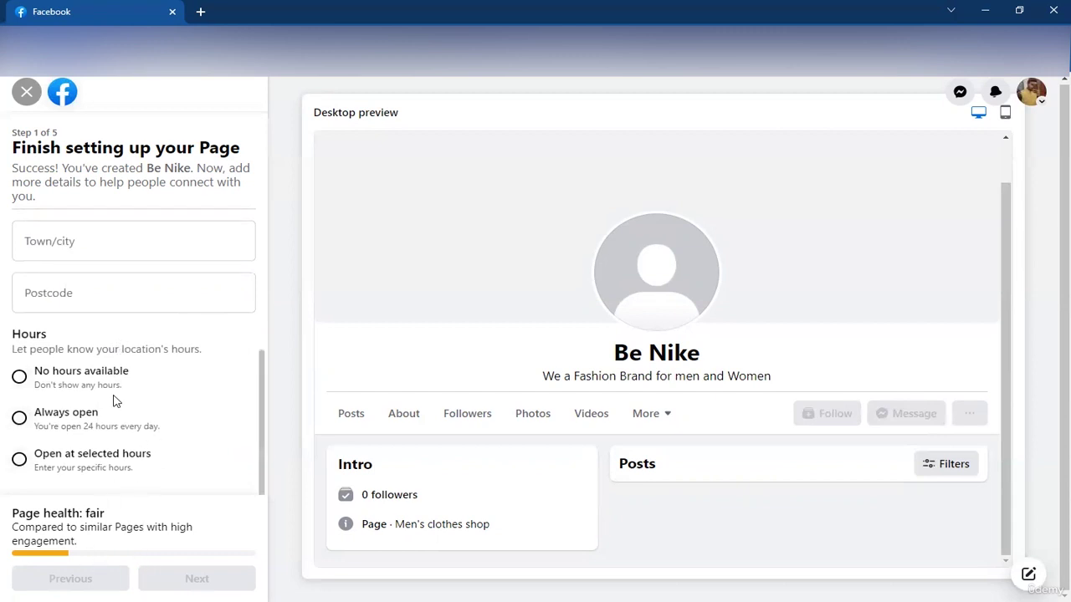
pyautogui.scroll(3, 115, 402)
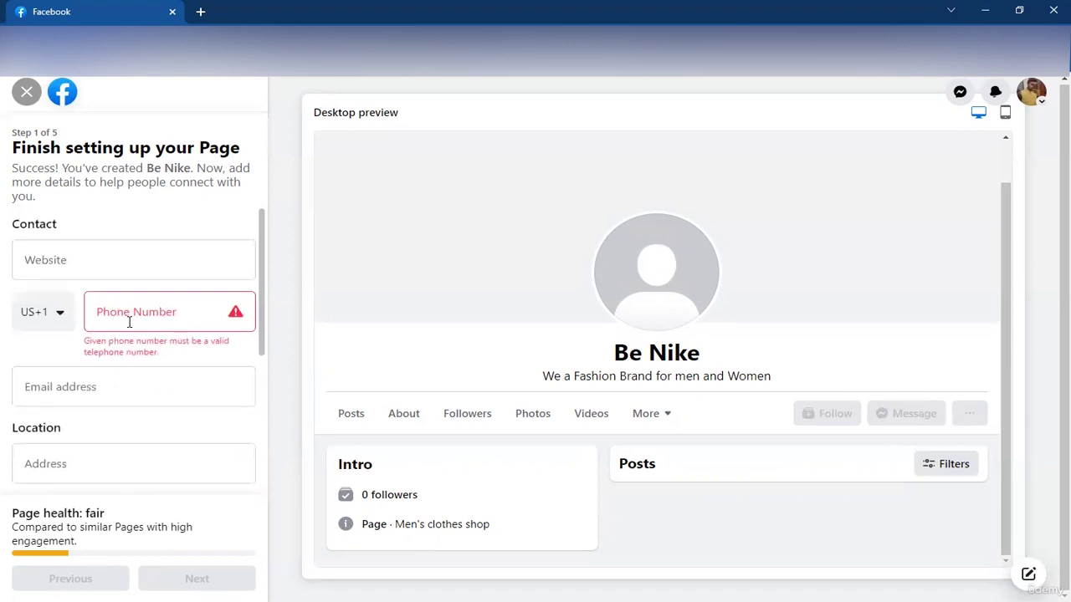
pyautogui.scroll(-3, 117, 418)
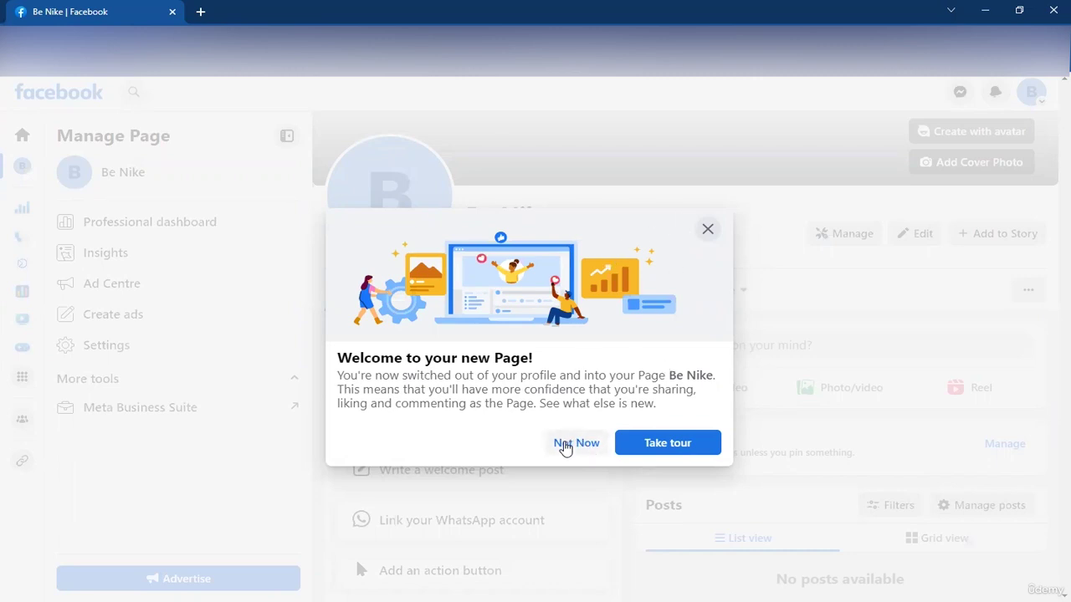
# Step: Skip the welcome tour of the new Page and open Meta Business Suite for Be Nike
pyautogui.click(574, 443)
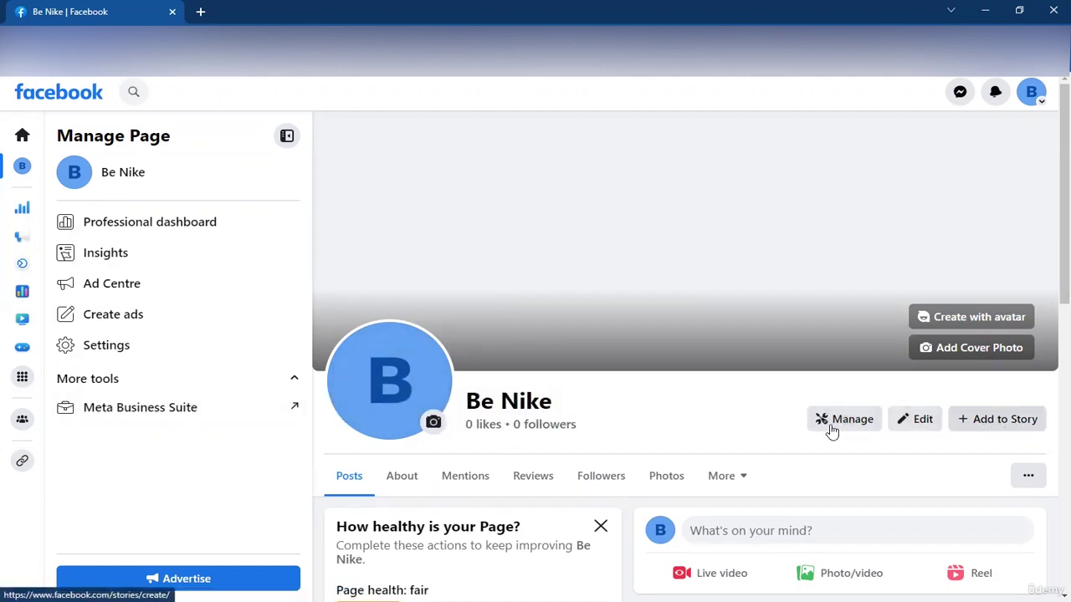
pyautogui.click(142, 414)
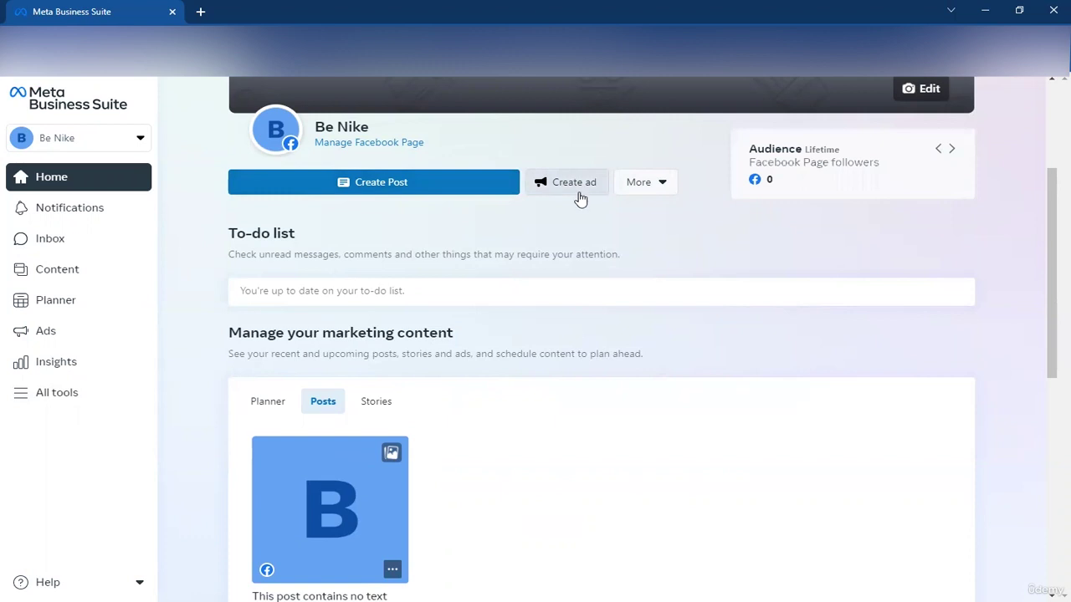
# Step: Look over the additional content creation options, then the to-do list and marketing content sections of the Business Suite home page
pyautogui.click(657, 185)
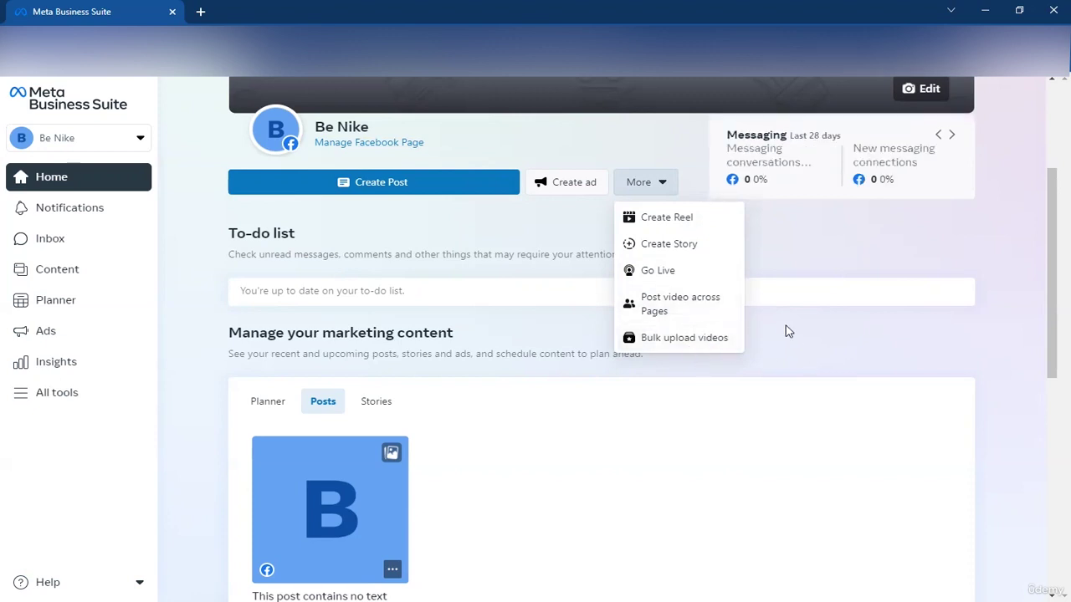
pyautogui.click(841, 255)
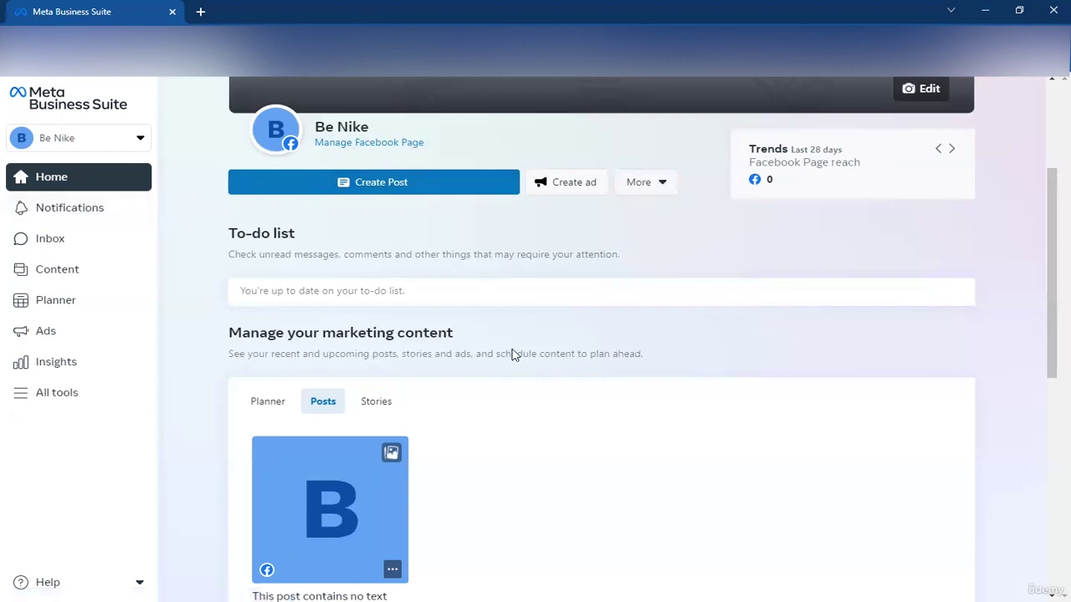
pyautogui.scroll(-4, 509, 360)
pyautogui.scroll(8, 382, 255)
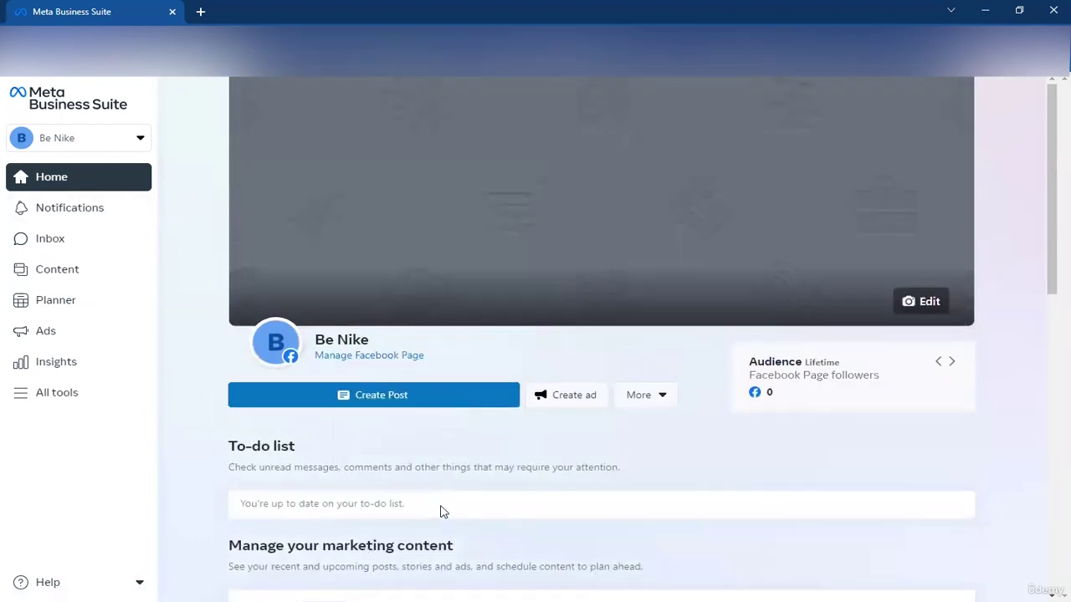
pyautogui.scroll(-9, 442, 508)
pyautogui.scroll(9, 358, 276)
pyautogui.scroll(-4, 545, 220)
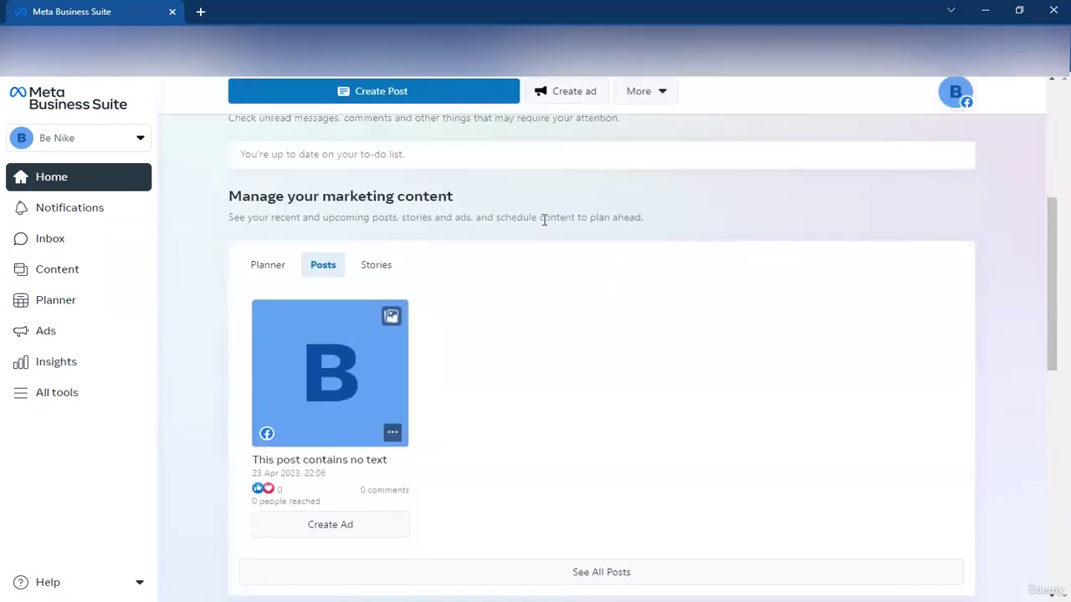
pyautogui.scroll(4, 544, 220)
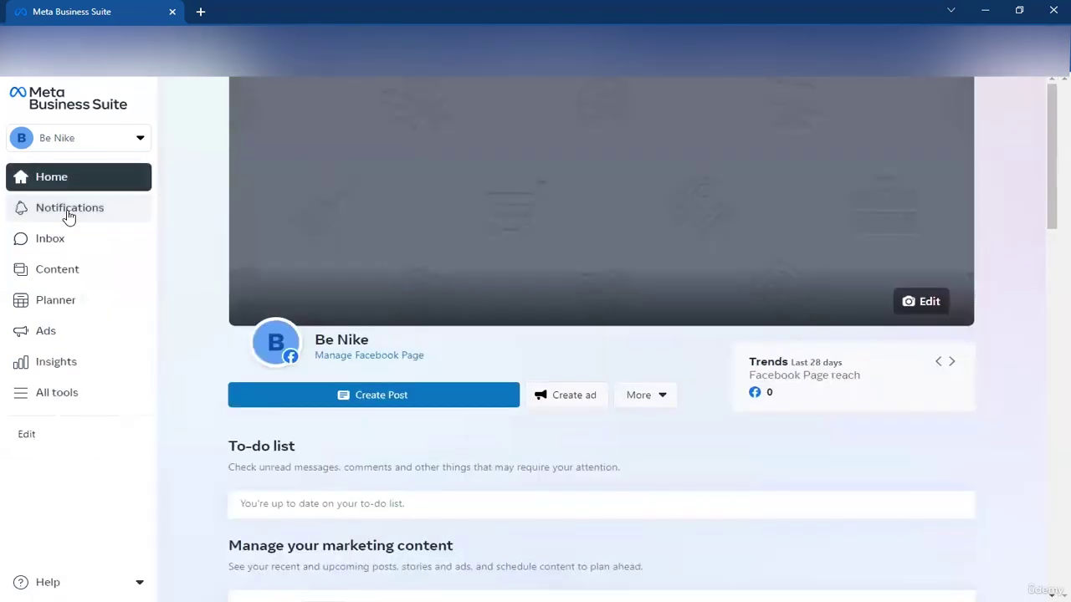
# Step: Check the Page's notifications and view the weekly content calendar in the Planner
pyautogui.click(69, 211)
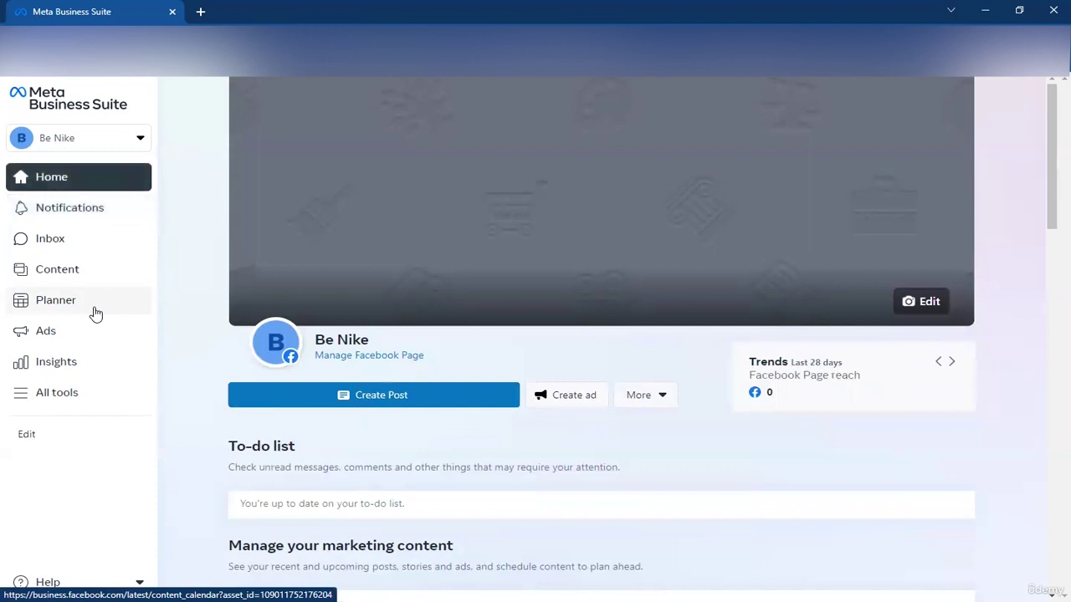
pyautogui.click(95, 313)
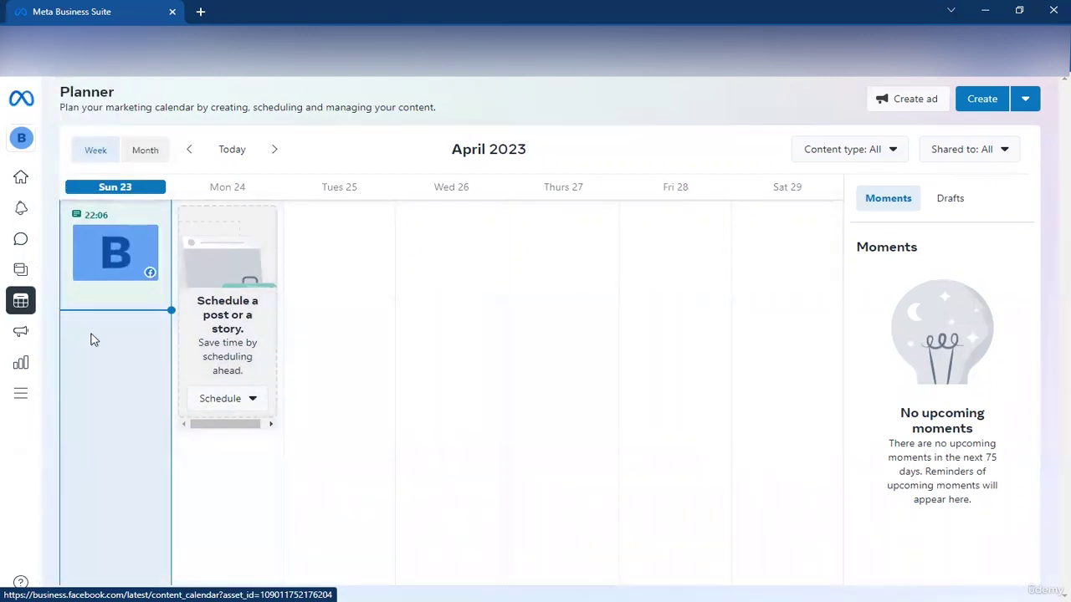
# Step: Review the Page's Insights, from the overview and Results report to the video earnings report
pyautogui.click(37, 365)
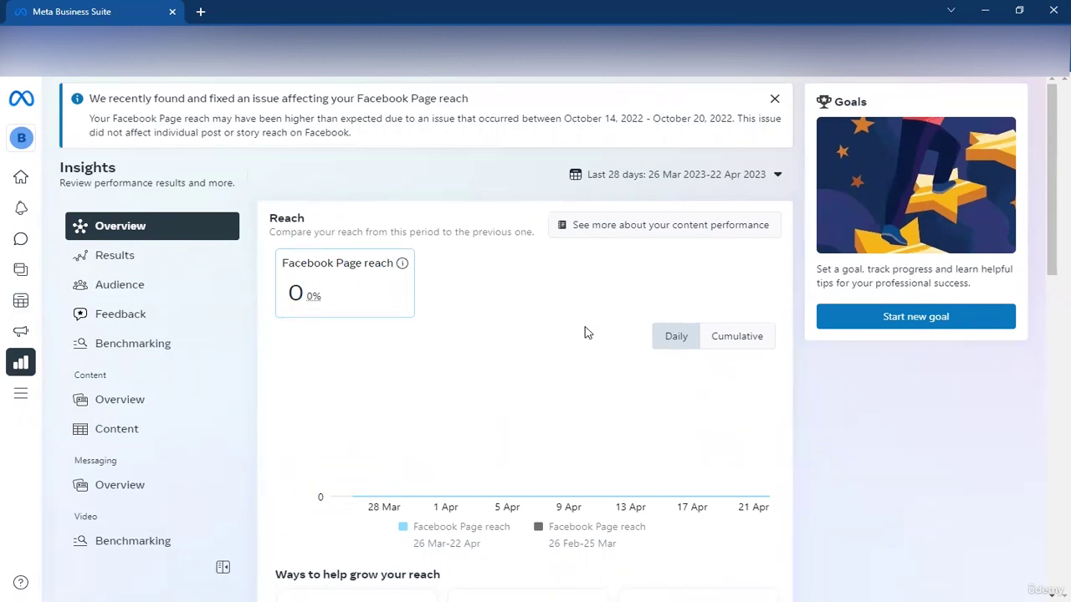
pyautogui.click(207, 249)
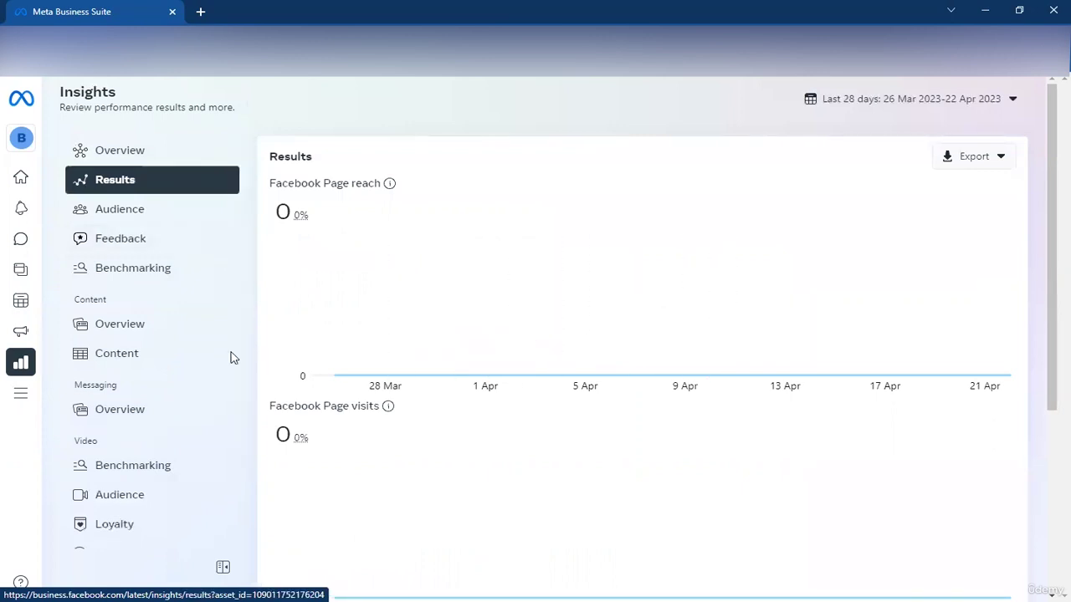
pyautogui.scroll(-2, 115, 365)
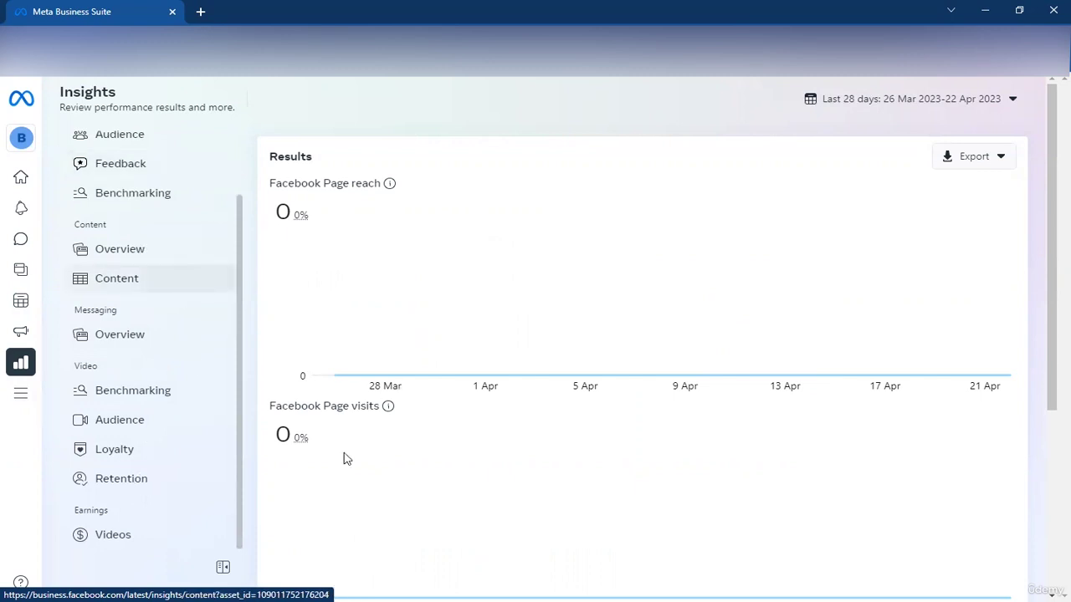
pyautogui.click(138, 540)
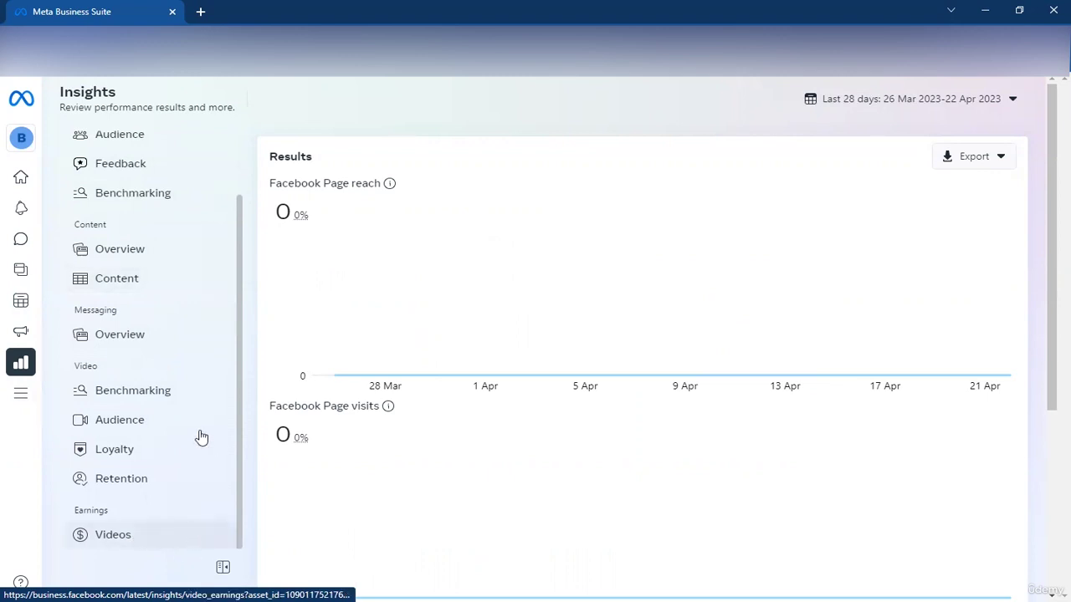
pyautogui.click(181, 540)
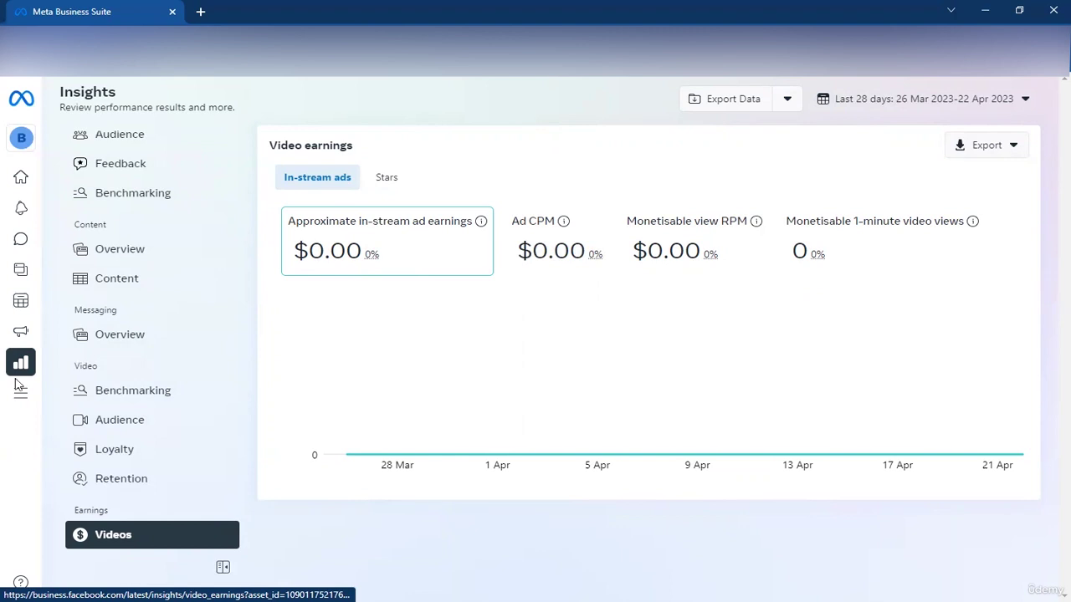
# Step: Open the Business feed from the full tools list and view its Similar to you, Popular and Near you Facebook feeds
pyautogui.moveTo(46, 391)
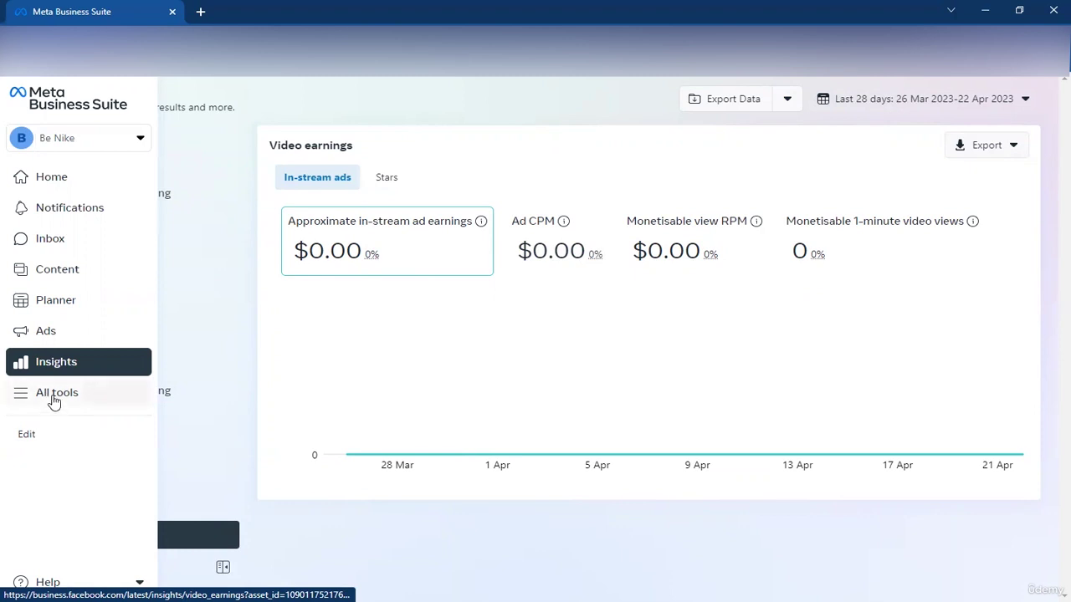
pyautogui.click(53, 399)
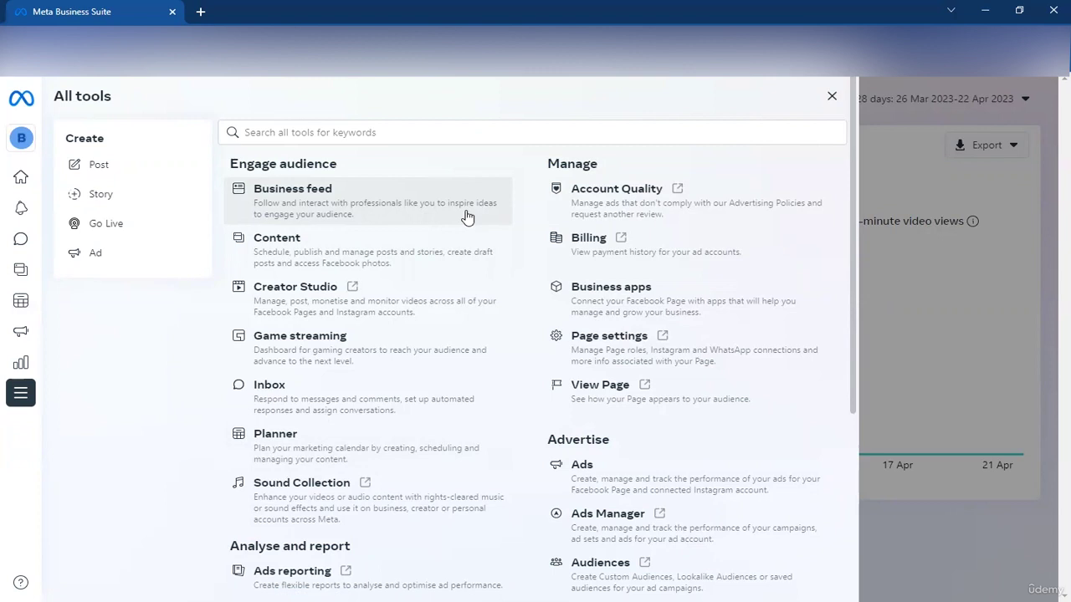
pyautogui.click(381, 215)
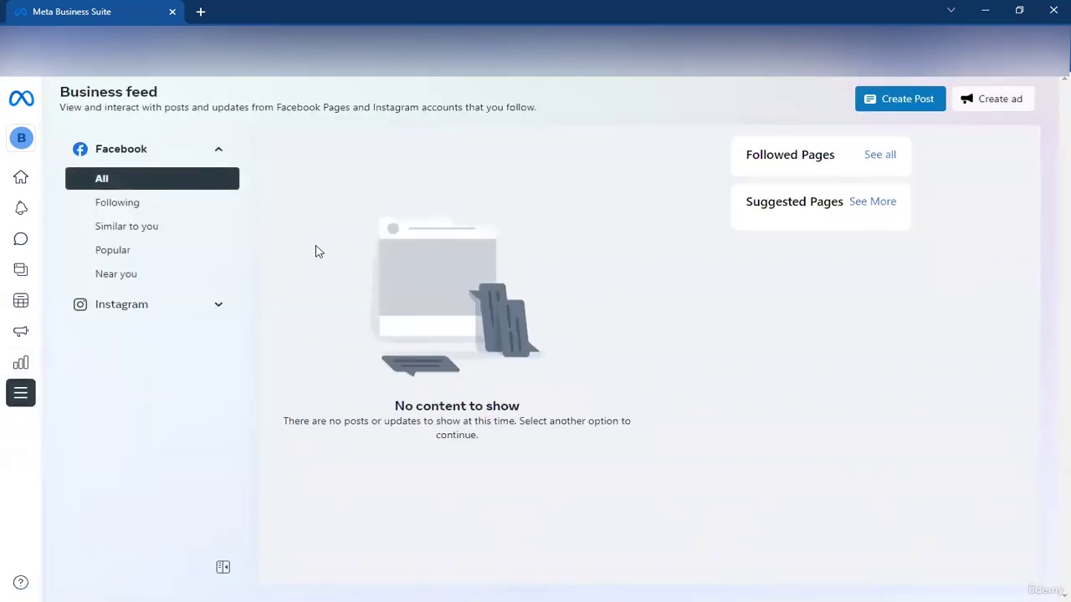
pyautogui.click(188, 228)
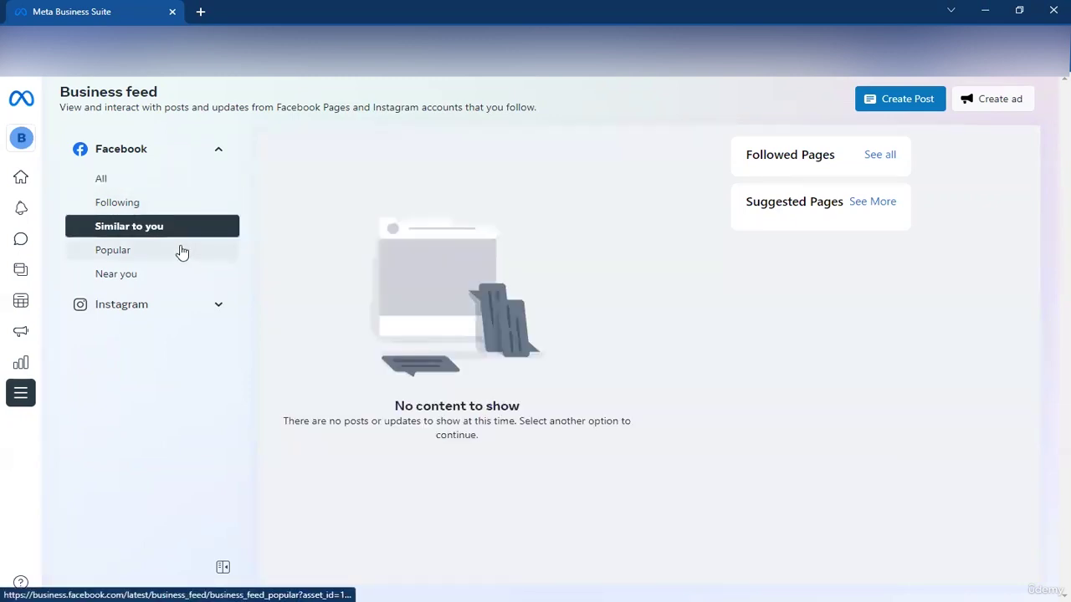
pyautogui.click(182, 253)
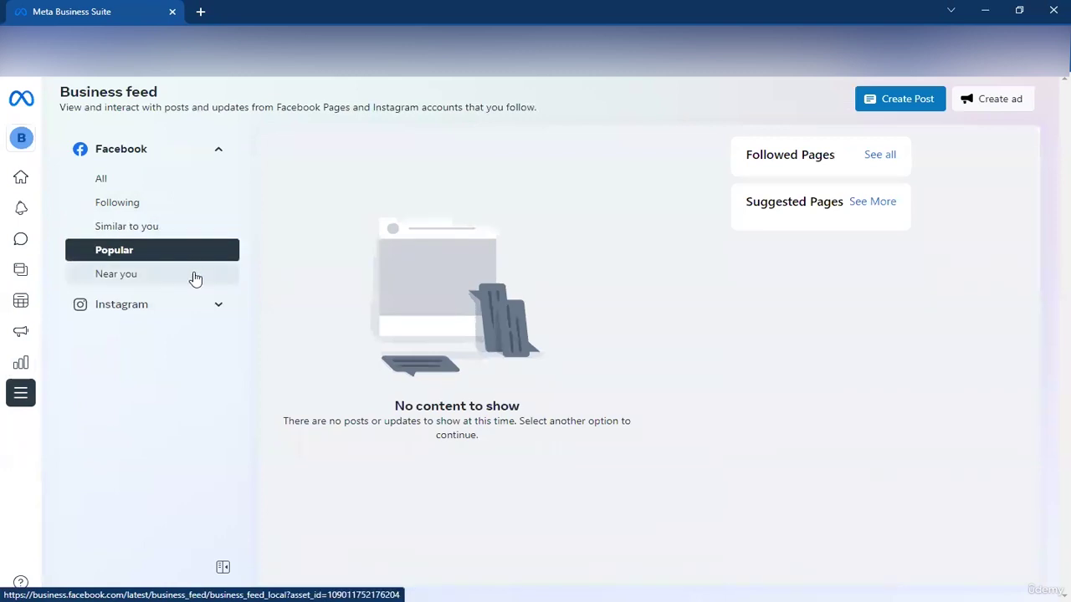
pyautogui.click(195, 276)
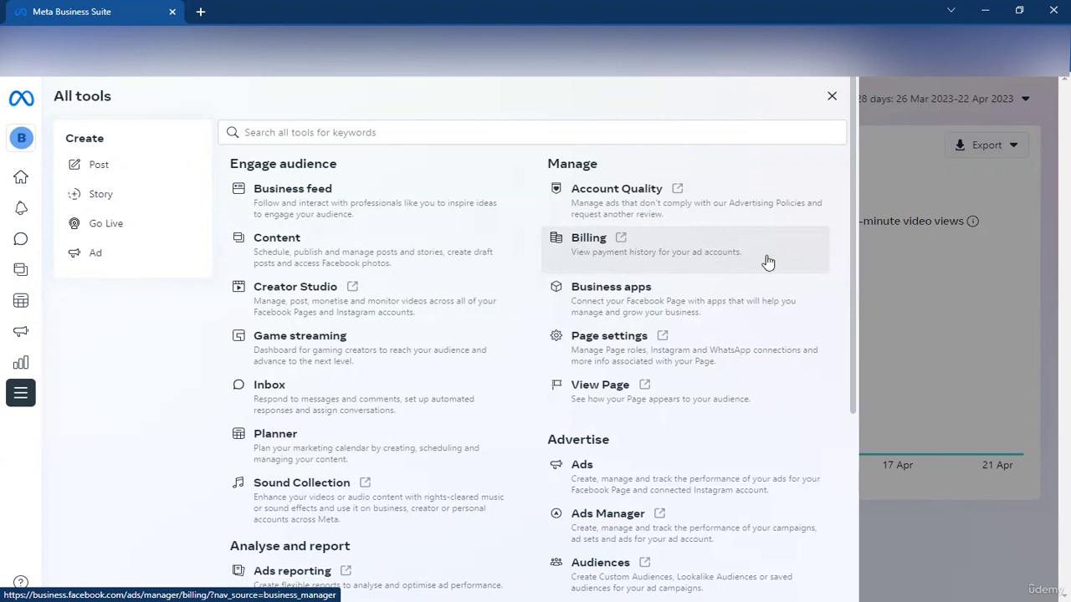
# Step: Check the Billing tool and look through the full tools list down to the Sell products and services section
pyautogui.click(616, 238)
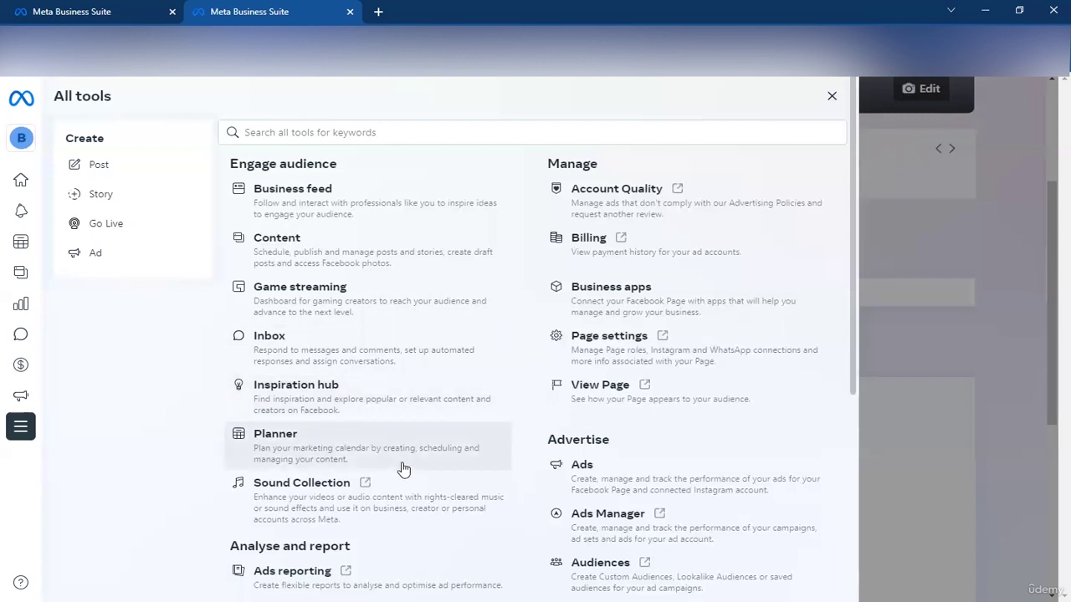
pyautogui.moveTo(10, 244)
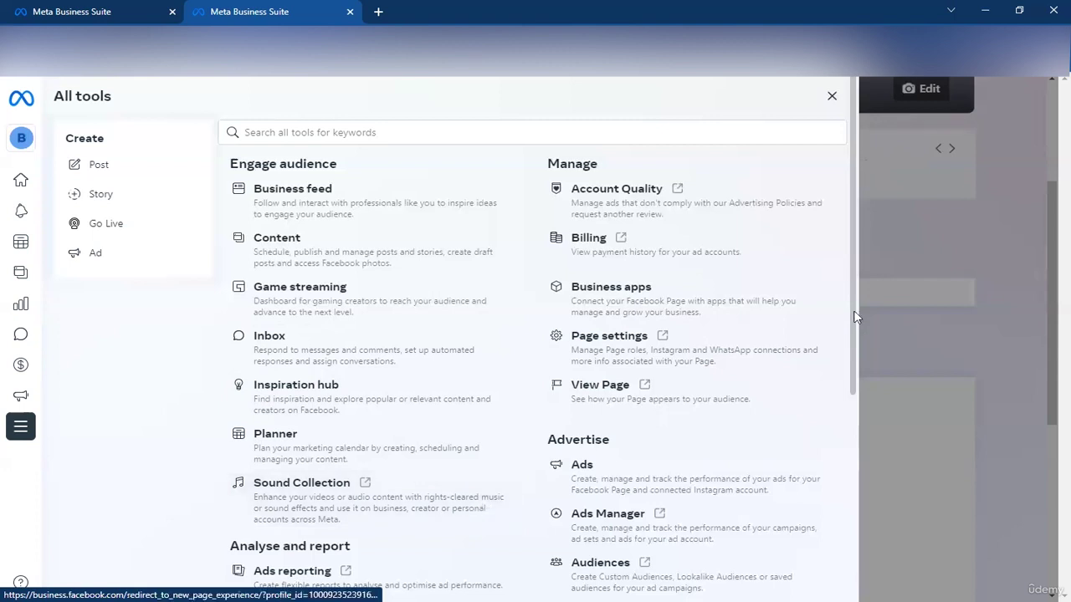
pyautogui.moveTo(856, 316); pyautogui.dragTo(841, 460)
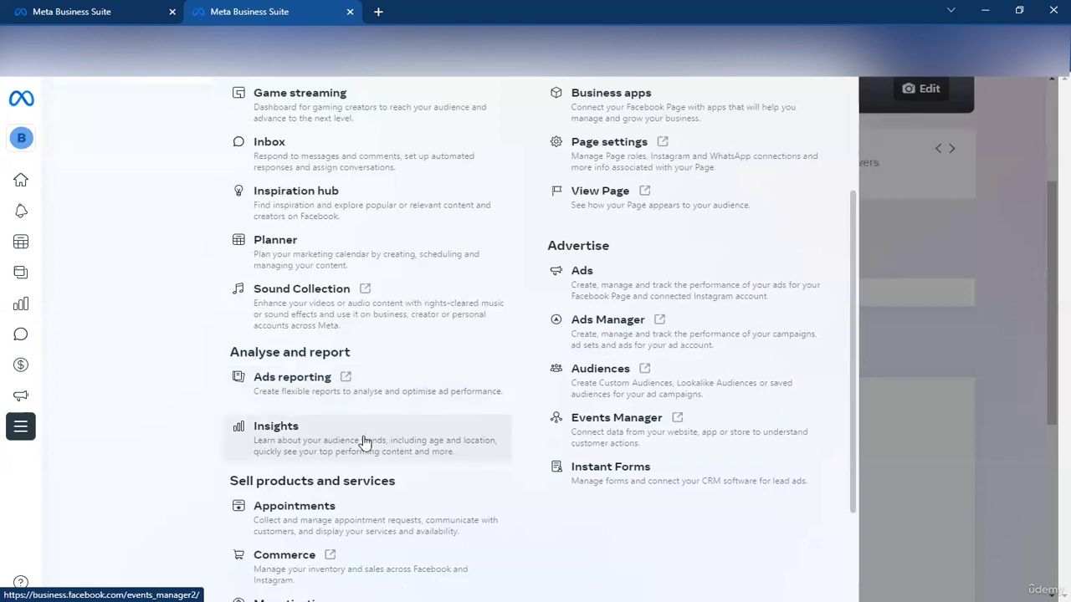
pyautogui.scroll(-2, 425, 374)
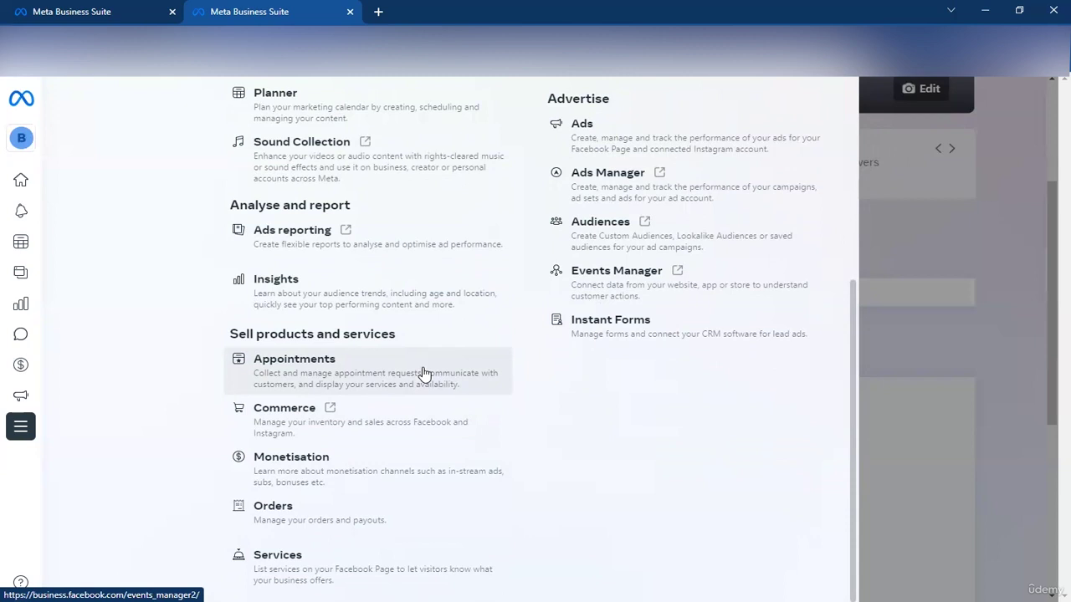